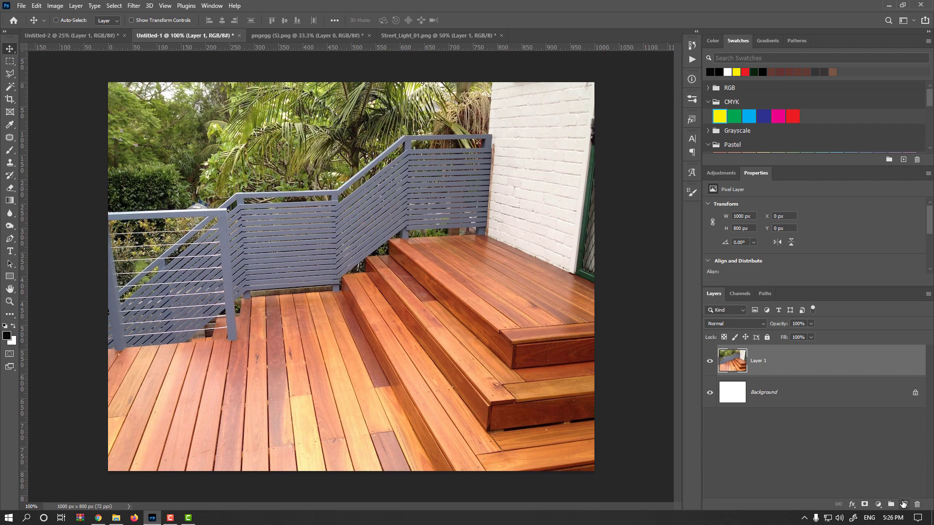
Step: Add a new empty layer above the deck photo and open the Vanishing Point filter
click(903, 504)
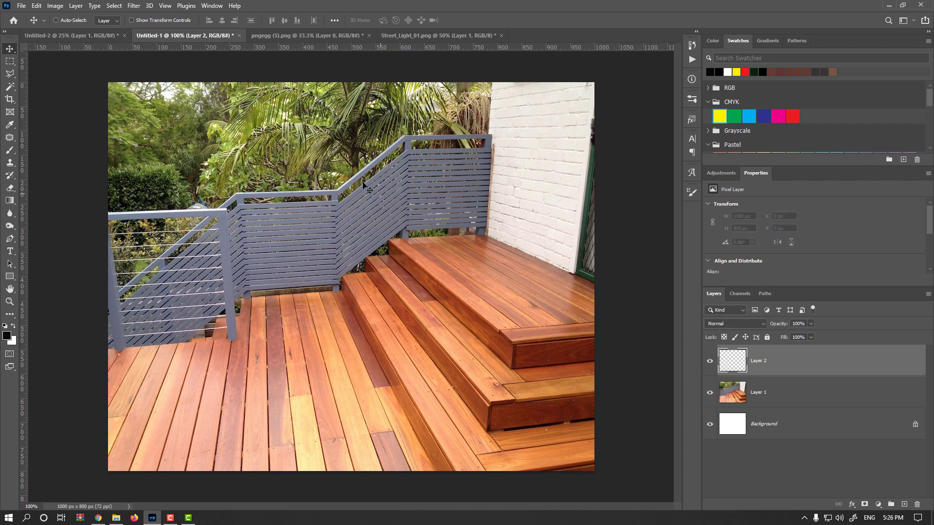
click(134, 5)
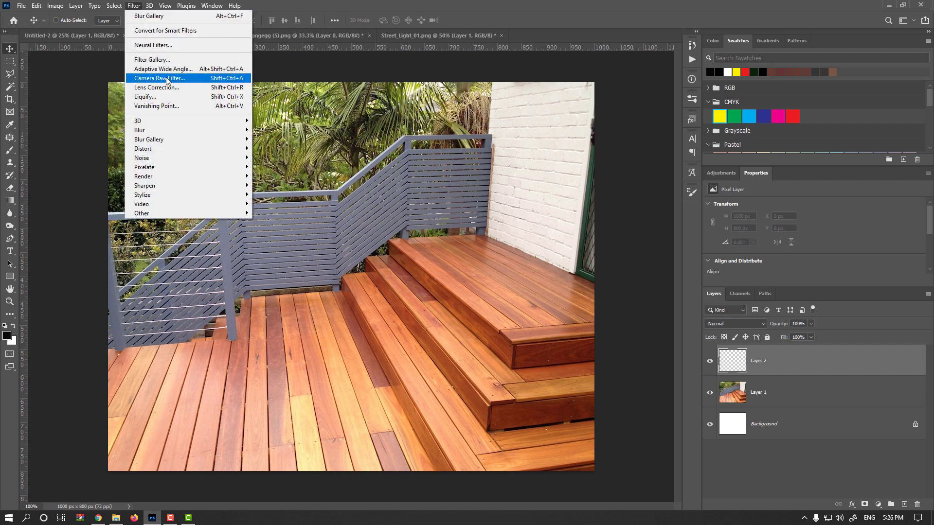
click(181, 108)
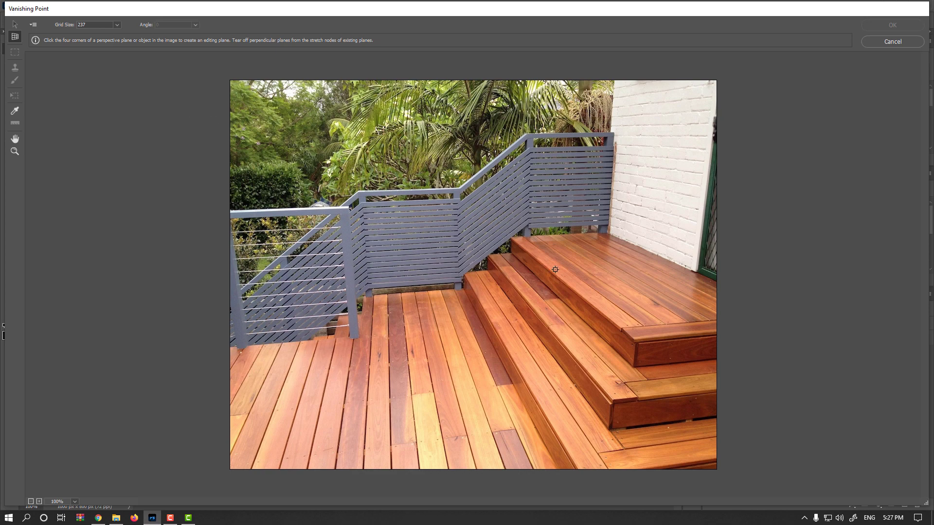
Step: Define a four-corner perspective plane on the upper deck landing and extend it to the wall's base and the landing's front edge
click(512, 238)
click(621, 329)
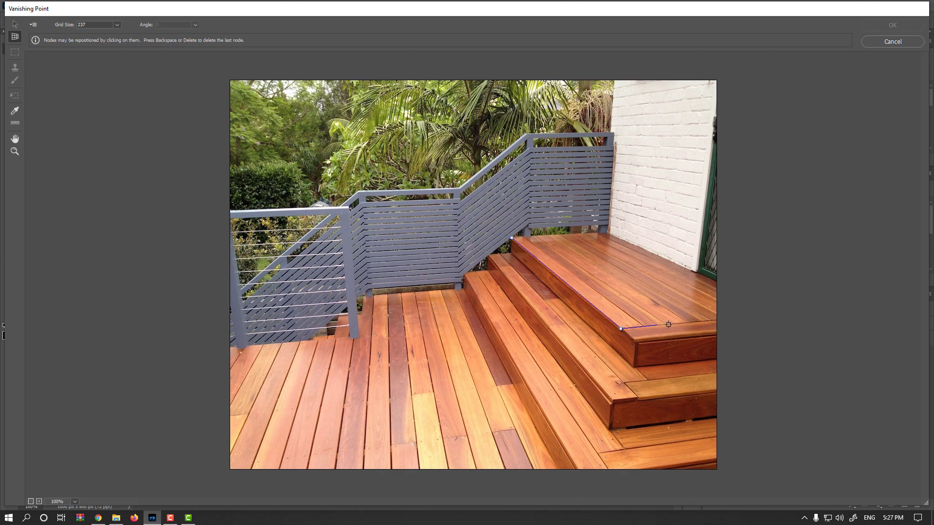
click(710, 320)
click(559, 235)
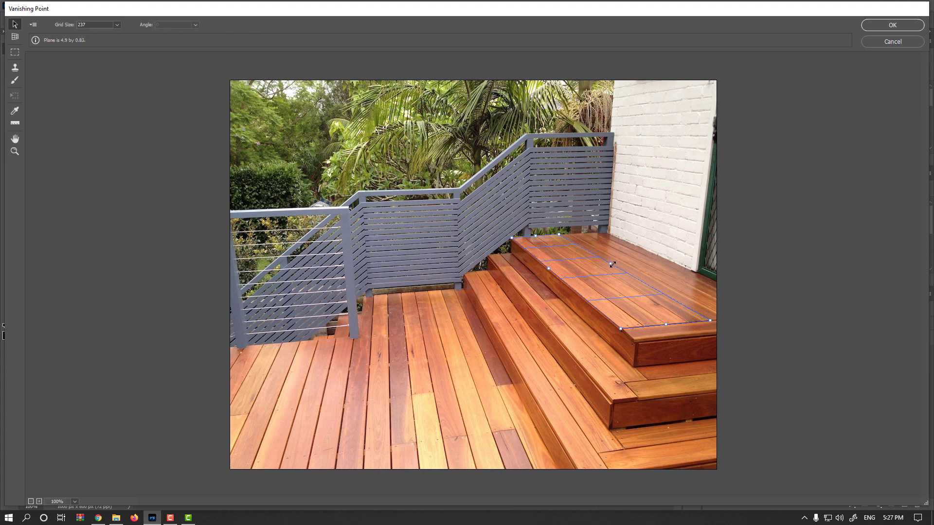
drag(612, 264, 788, 313)
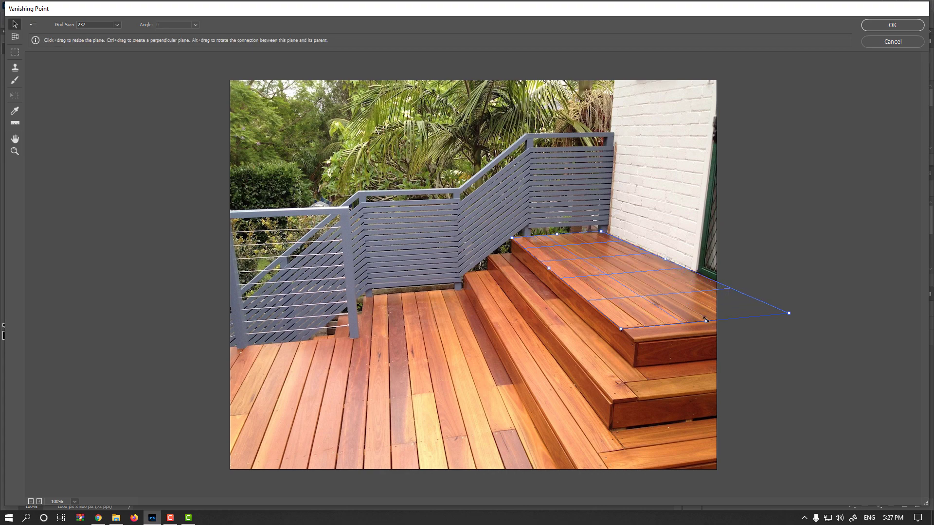
drag(705, 319, 727, 333)
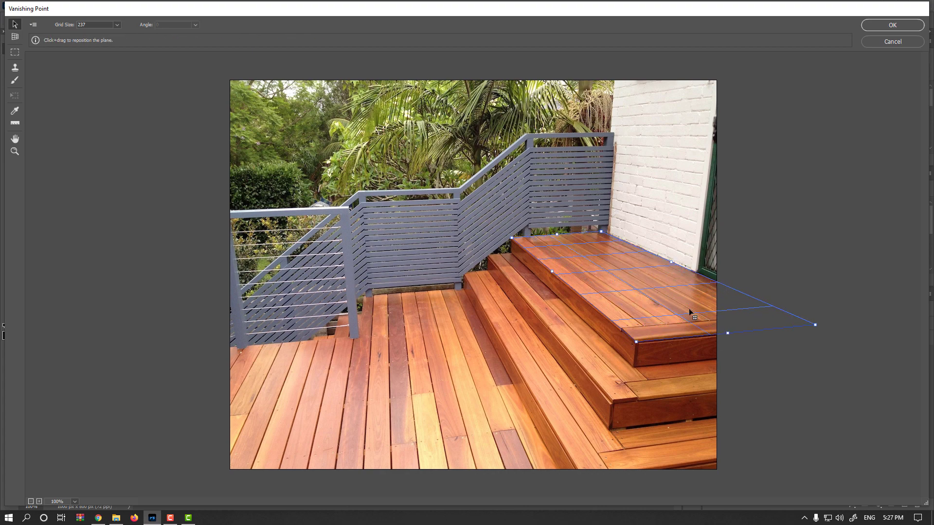
Step: Pull a perpendicular plane up the white brick wall and adjust its upper corners and height to cover the wall in valid perspective
key(ctrl)
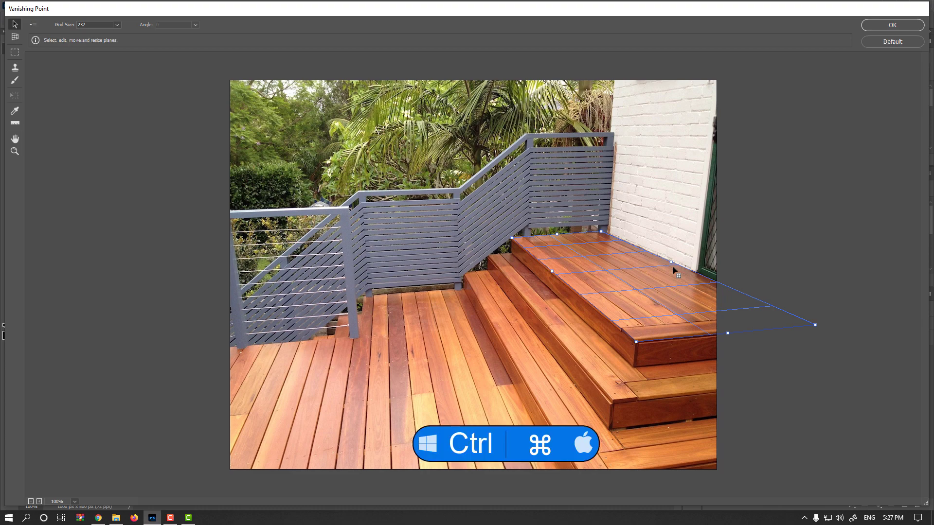
drag(670, 261, 676, 80)
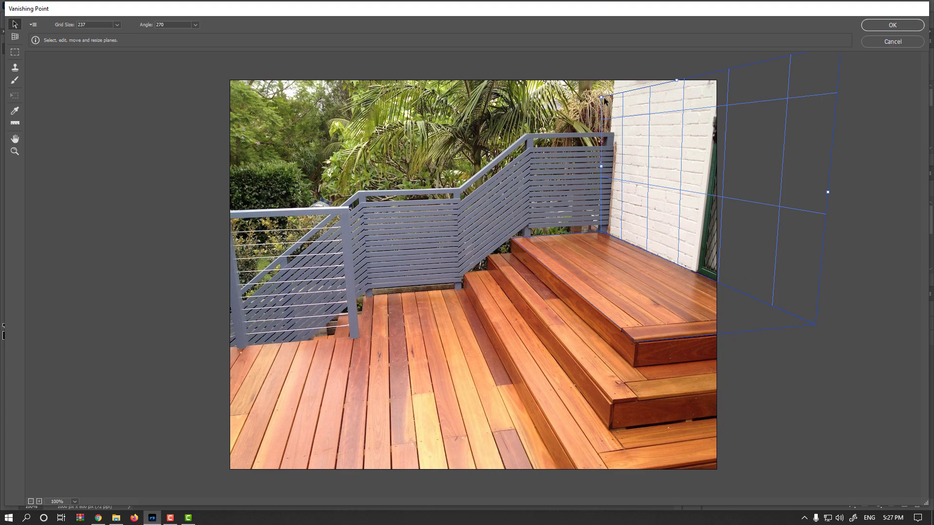
drag(601, 99, 612, 95)
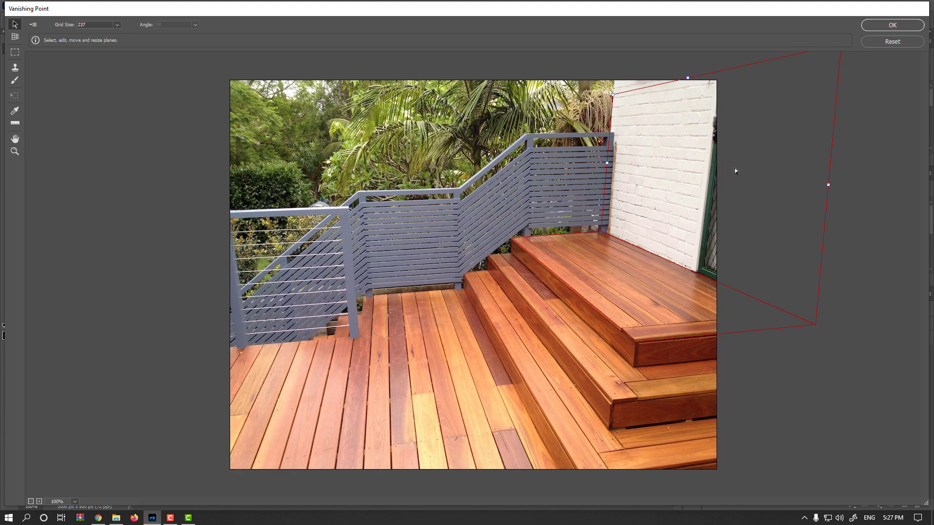
key(ctrl+minus)
drag(719, 123, 720, 134)
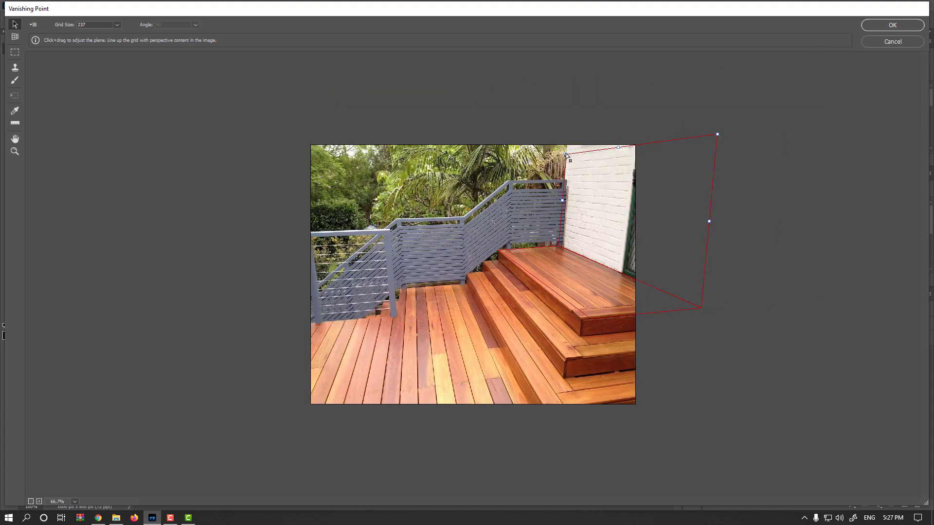
drag(718, 135, 714, 134)
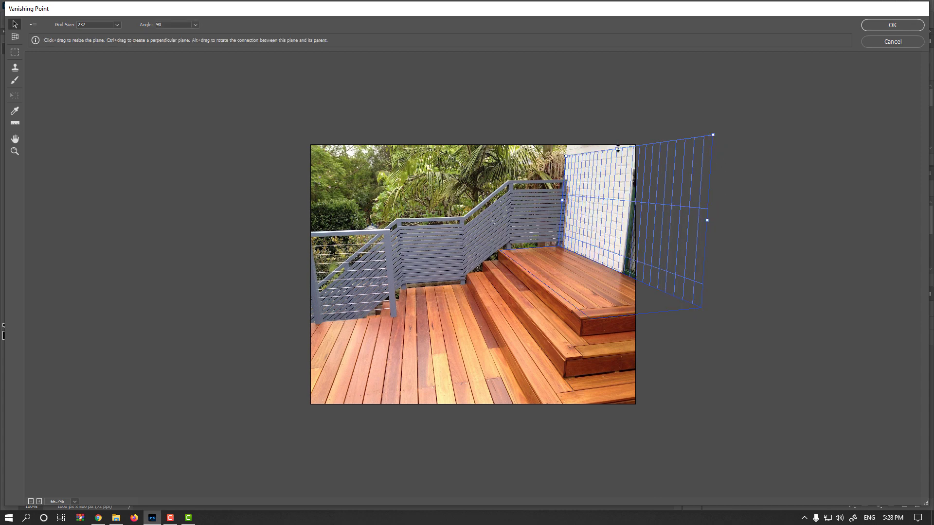
drag(616, 148, 622, 126)
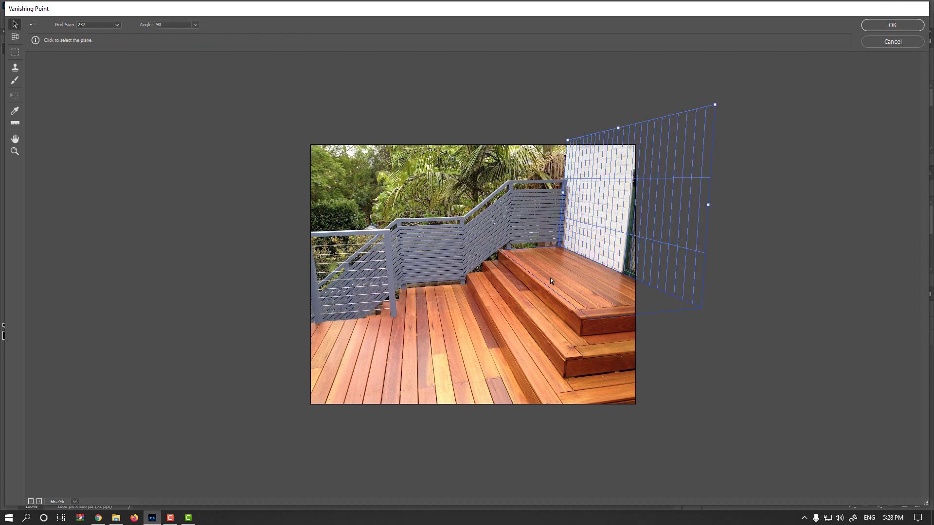
Step: Align the landing plane's front corner with the corner of the upper deck's edge
key(ctrl)
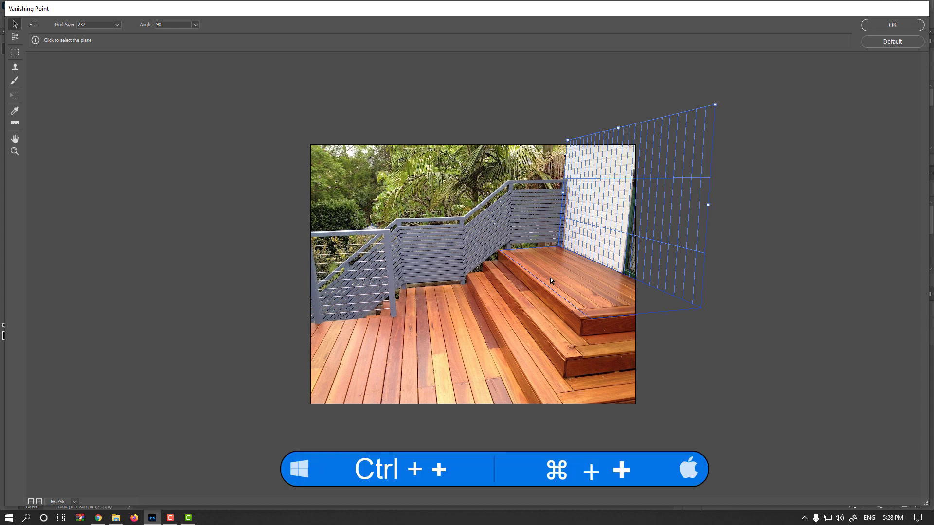
key(ctrl+plus)
click(648, 315)
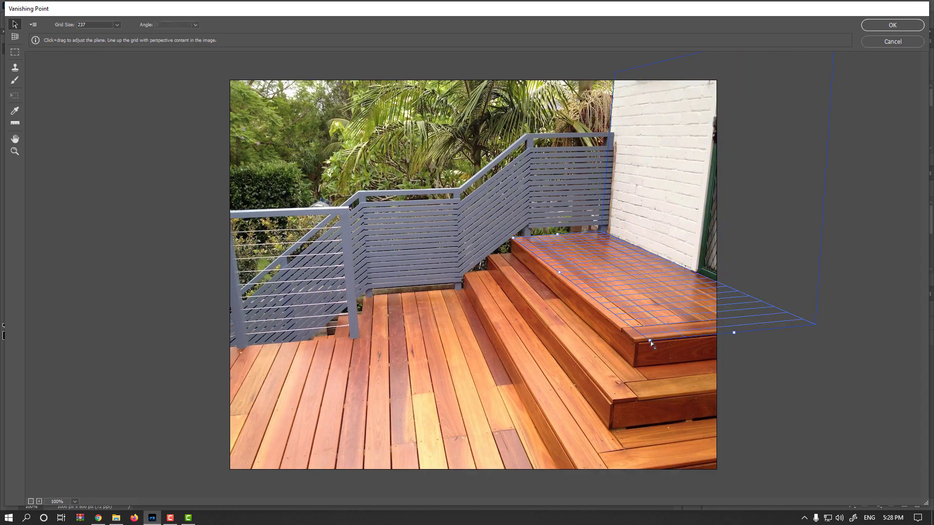
drag(649, 340, 638, 344)
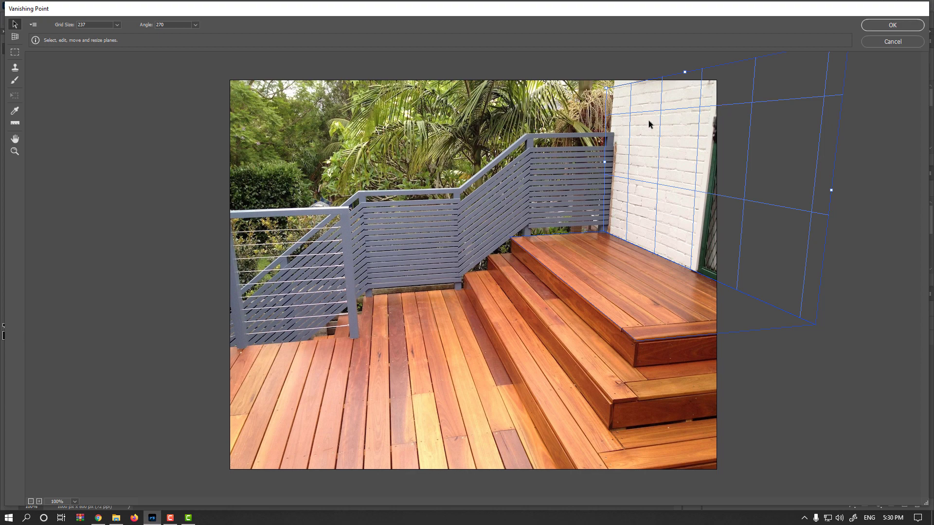
Step: Extend connected perpendicular planes from the landing down the side risers and treads, and spread the last one across the lower deck
click(591, 272)
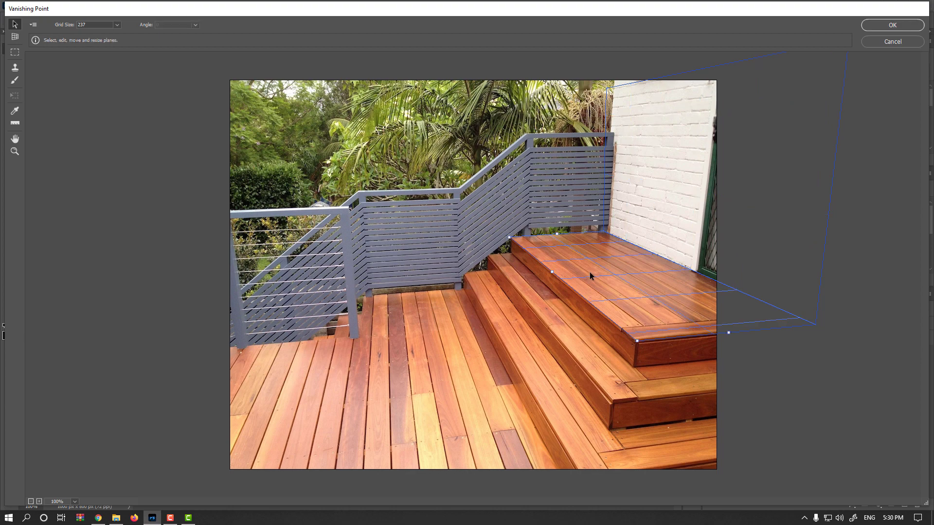
key(alt)
key(ctrl)
drag(552, 272, 521, 296)
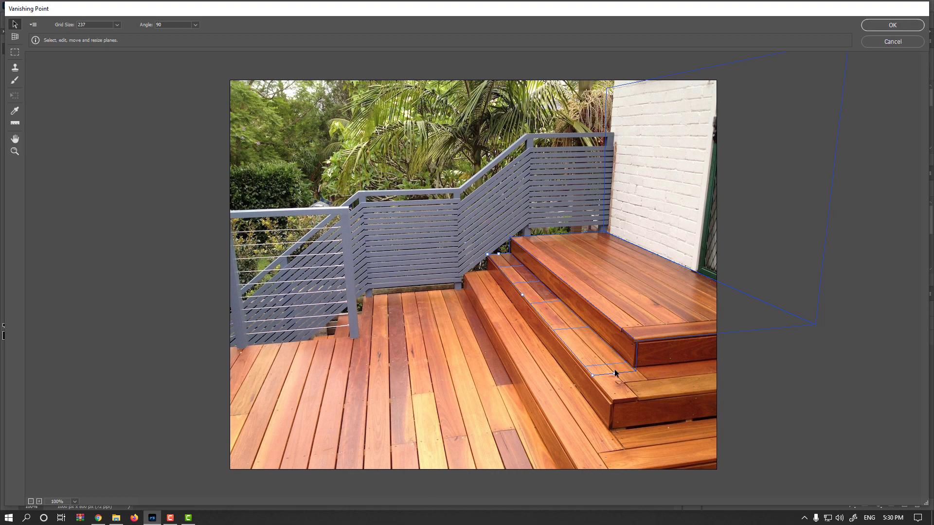
drag(615, 373, 633, 396)
key(ctrl)
drag(526, 300, 134, 368)
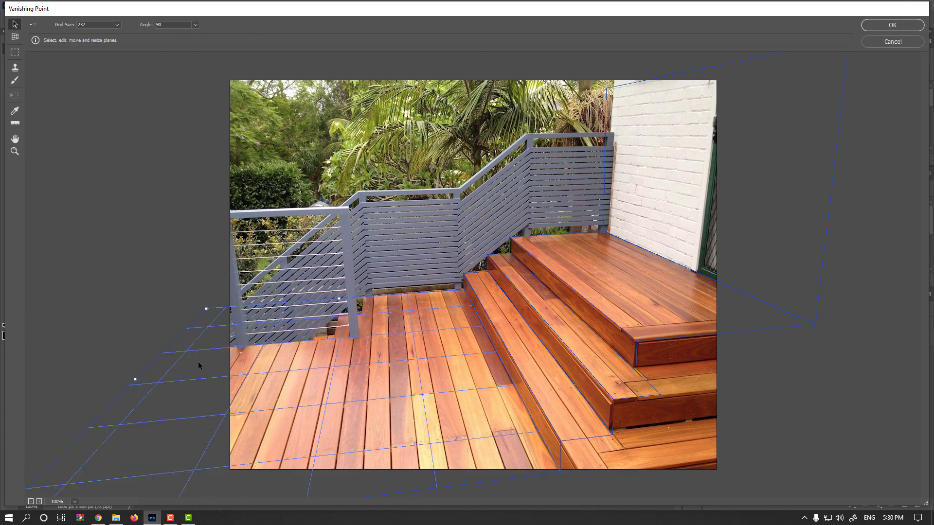
Step: Pull a perpendicular plane from the landing's front edge down over the top step's front riser
click(689, 338)
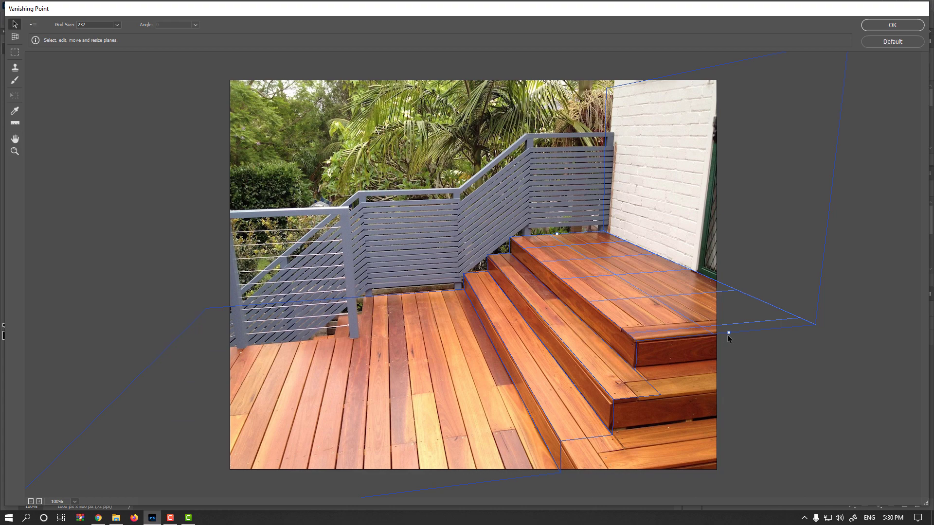
drag(728, 334, 726, 359)
click(636, 398)
click(440, 356)
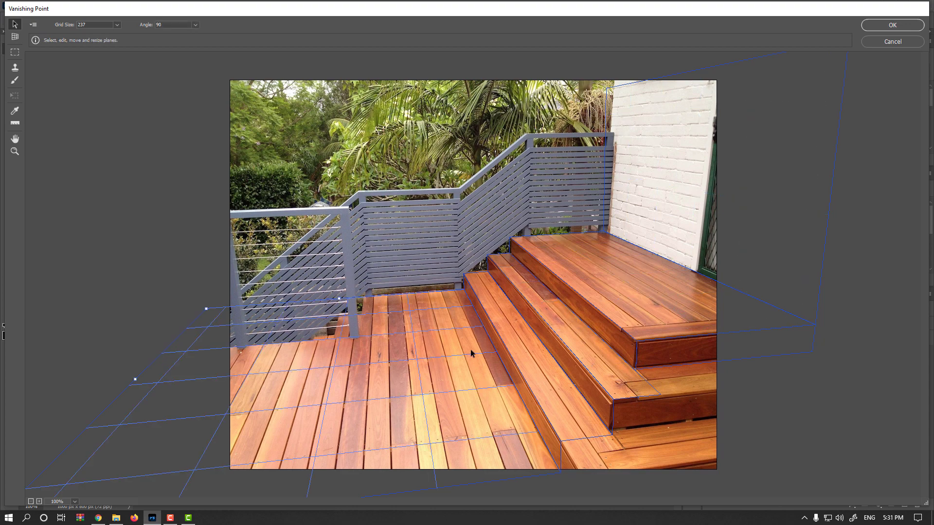
Step: Render the perspective grids to Photoshop and apply the Vanishing Point filter
click(32, 24)
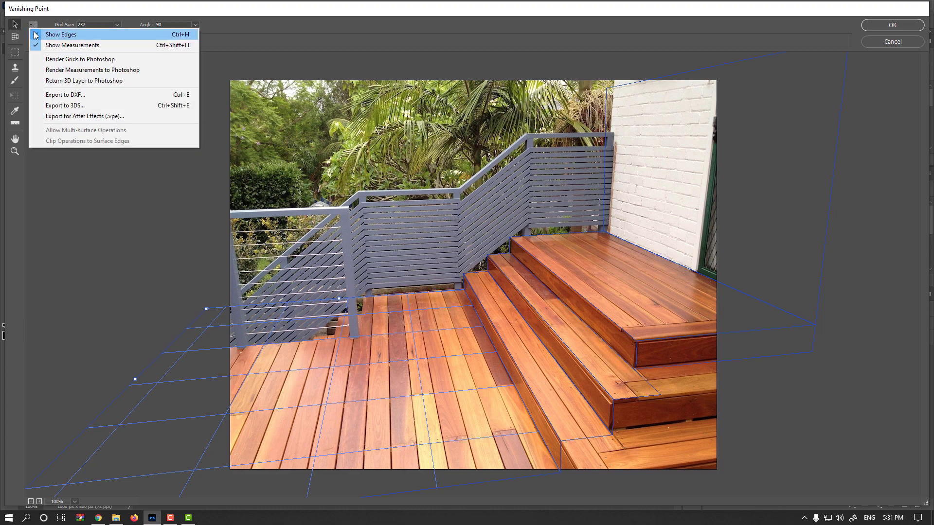
click(125, 61)
click(877, 25)
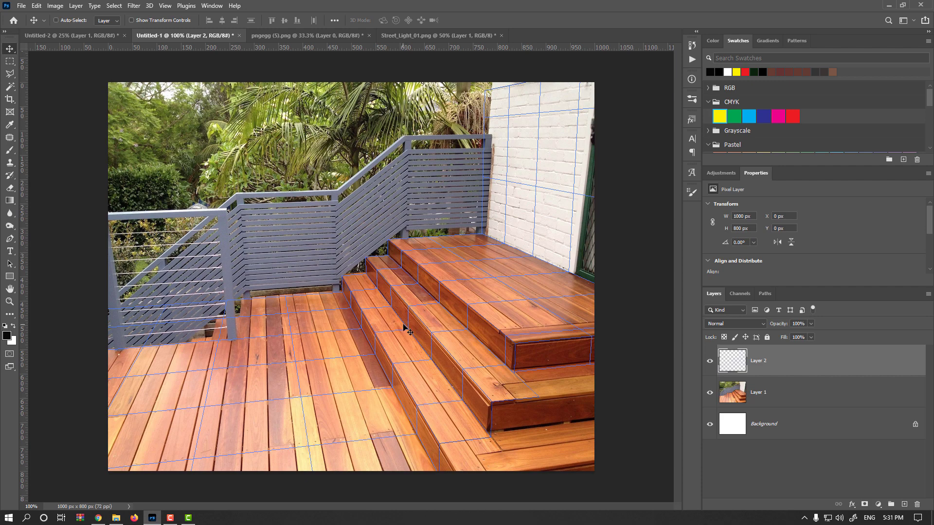
Step: Copy the entire street light image from Street_Light_01.png
click(437, 35)
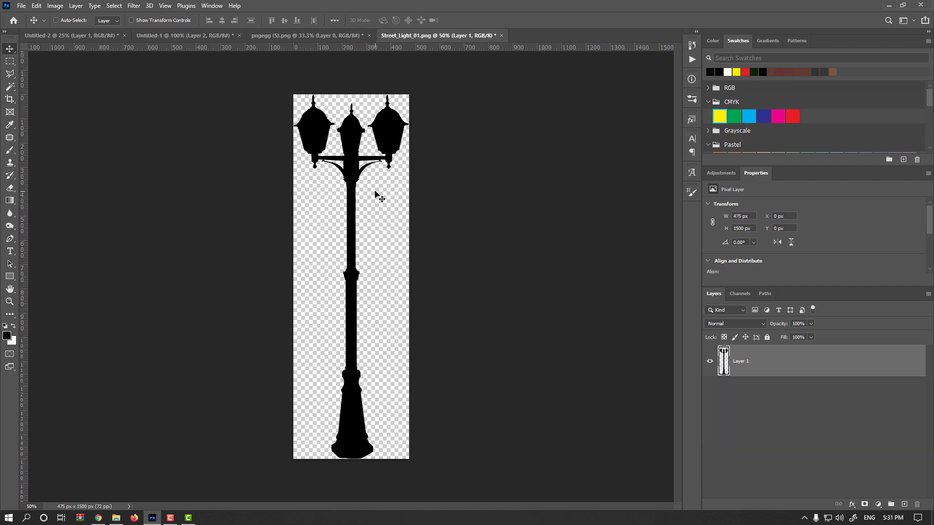
key(ctrl+a)
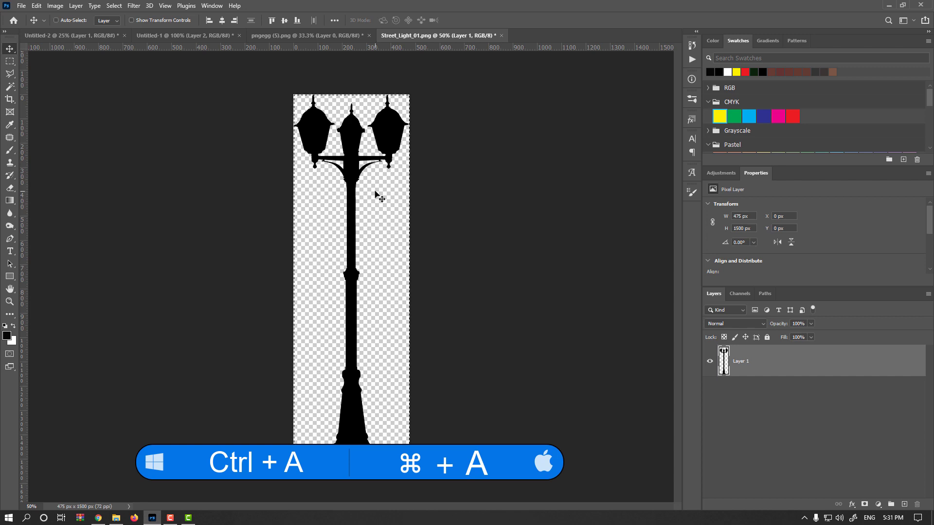
key(ctrl+c)
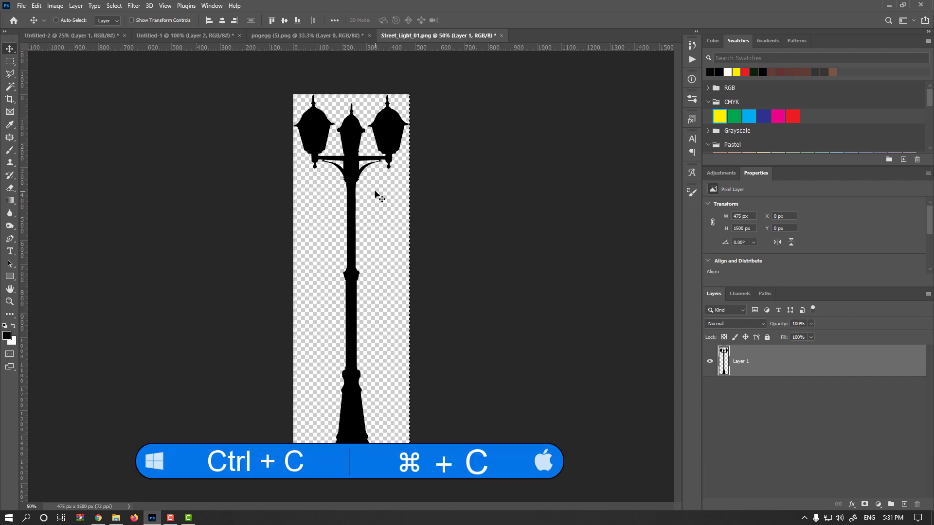
Step: Return to the Untitled-1 deck document, add another empty layer and reopen the Vanishing Point filter
click(198, 35)
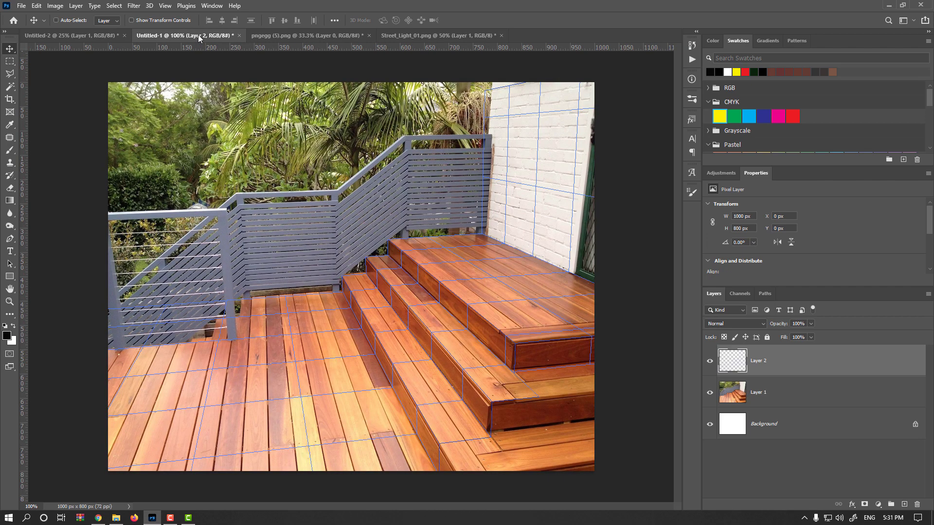
click(903, 505)
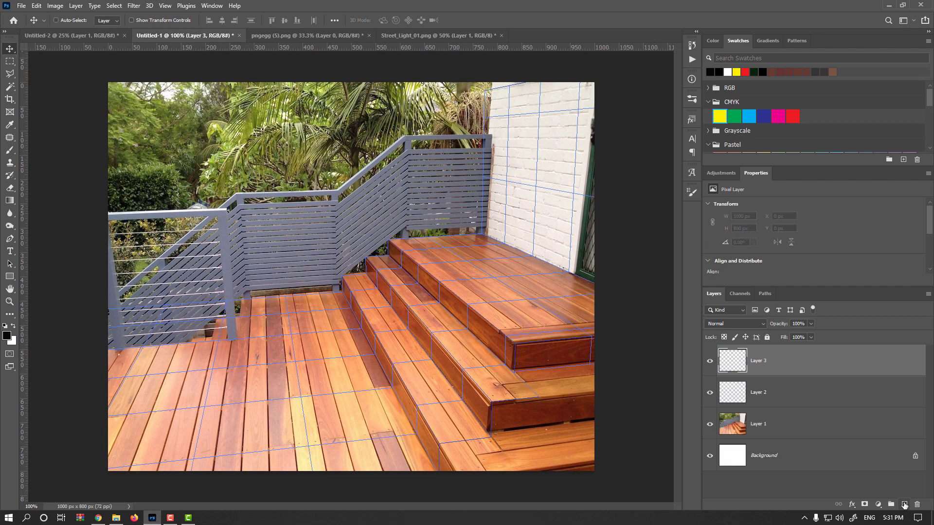
click(134, 5)
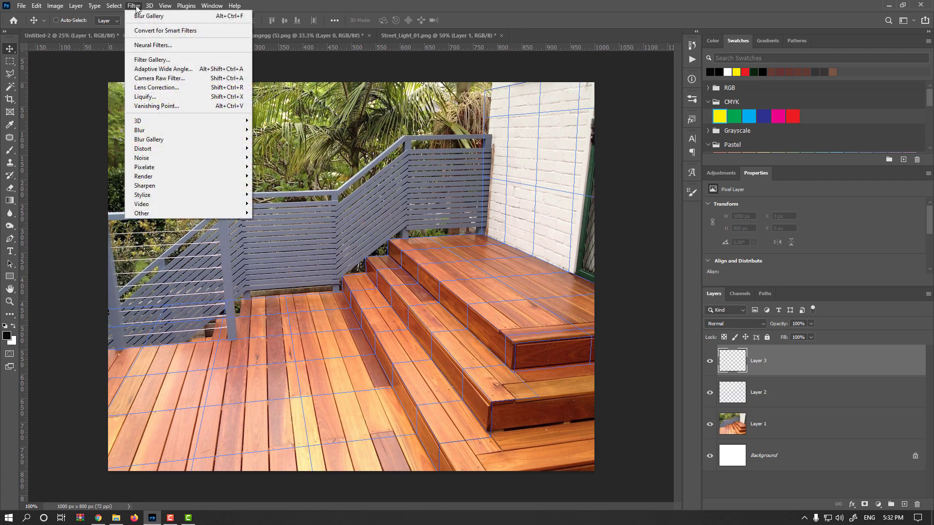
click(193, 108)
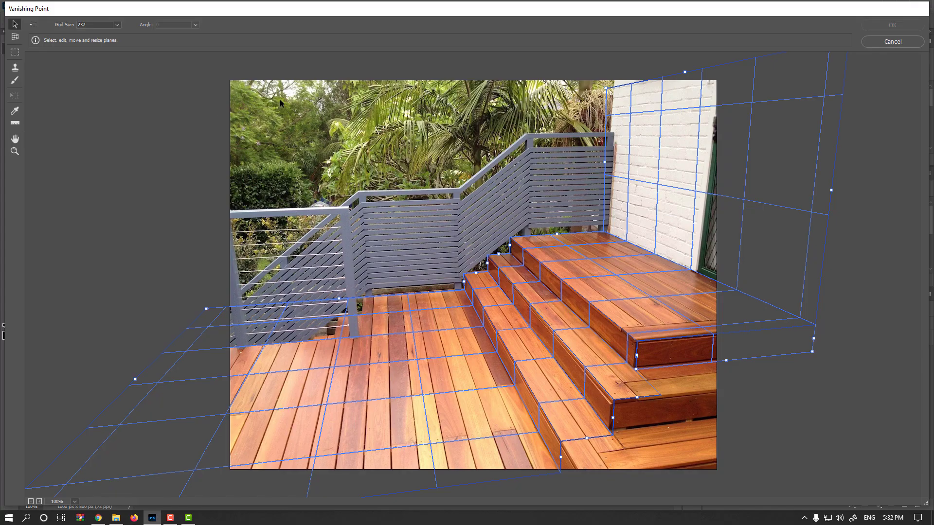
Step: Paste the copied street light, shrink it with the Transform tool and move it onto the deck plane
key(ctrl+v)
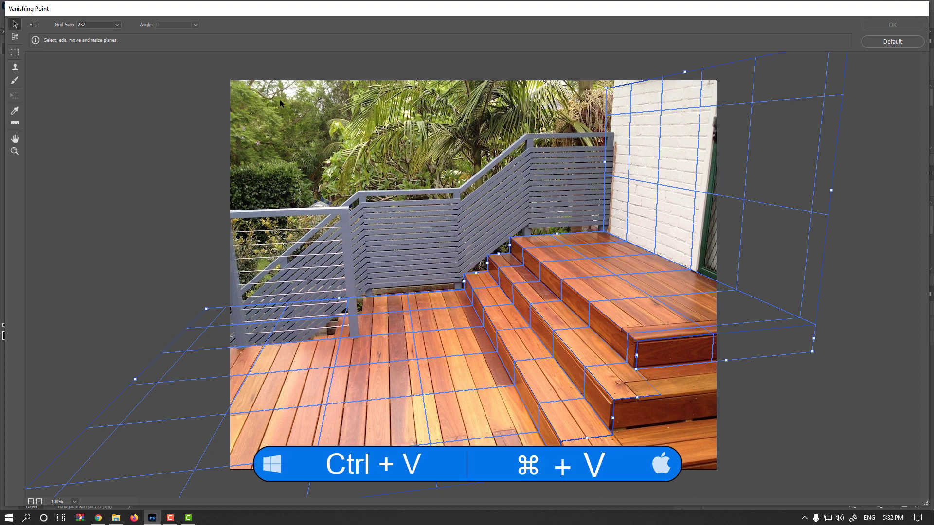
key(ctrl+v)
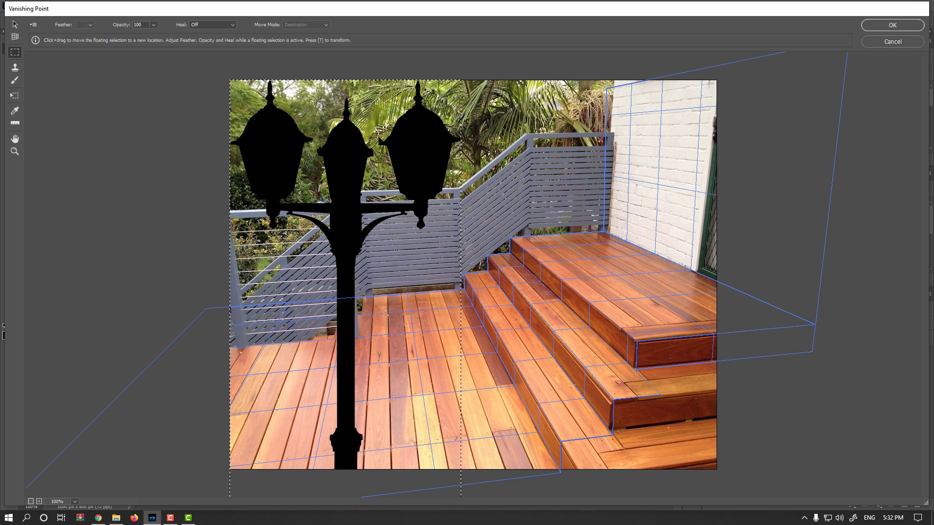
key(ctrl+t)
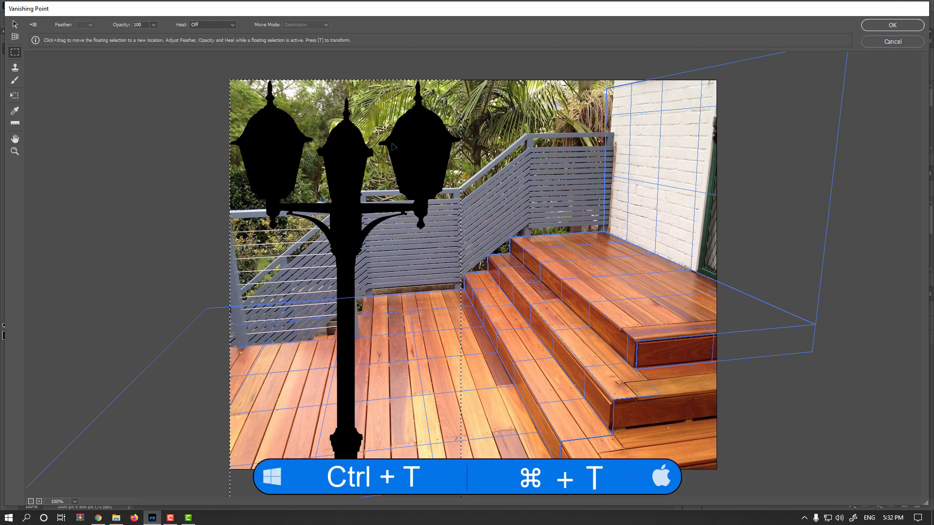
key(ctrl+t)
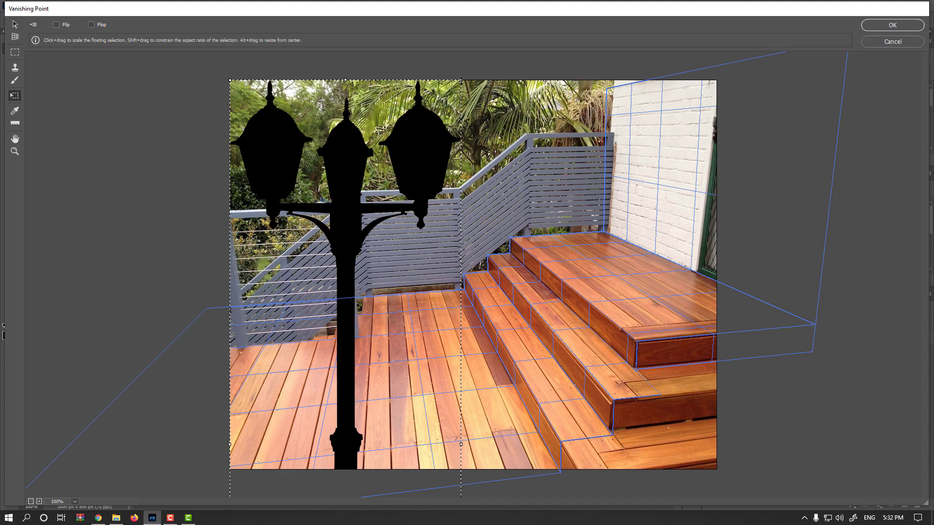
drag(344, 80, 325, 411)
key(ctrl+minus)
drag(346, 448, 351, 428)
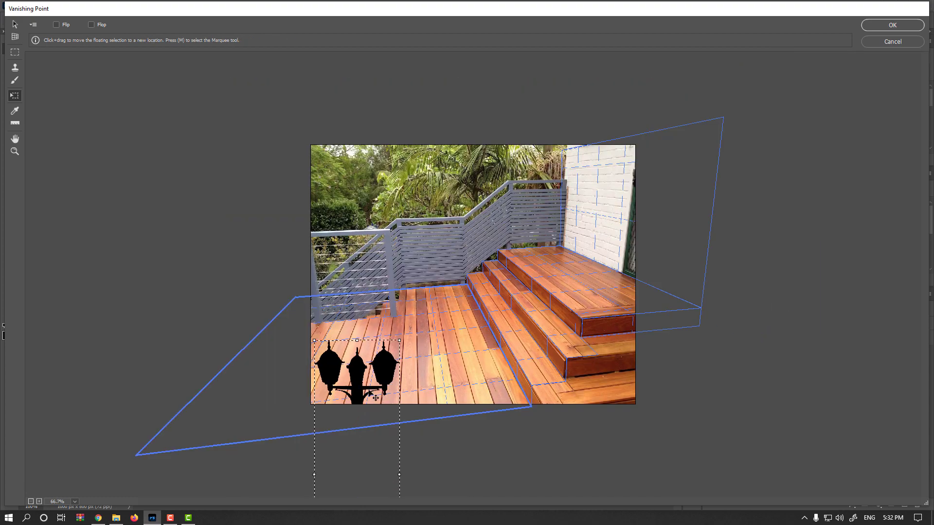
drag(375, 398, 459, 354)
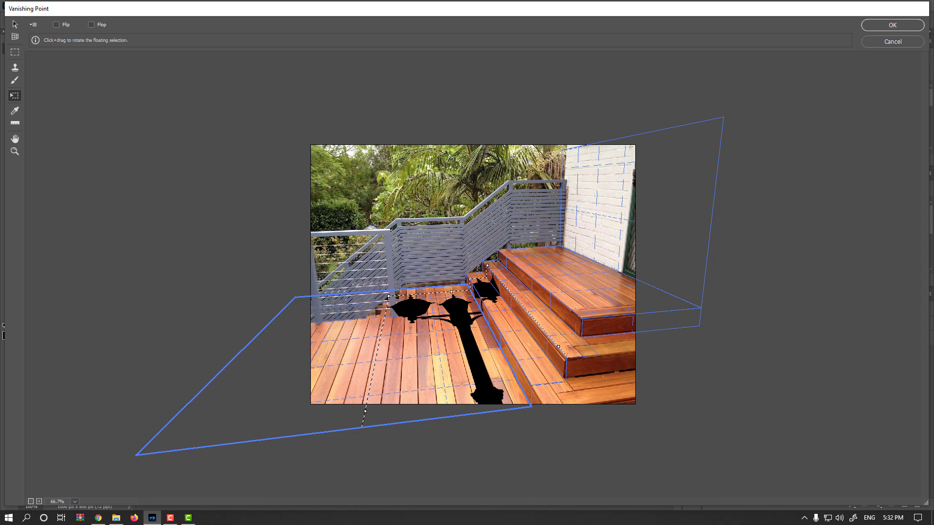
Step: Rotate and scale down the street light so its post crosses the deck and climbs the steps toward the landing
drag(498, 261, 599, 317)
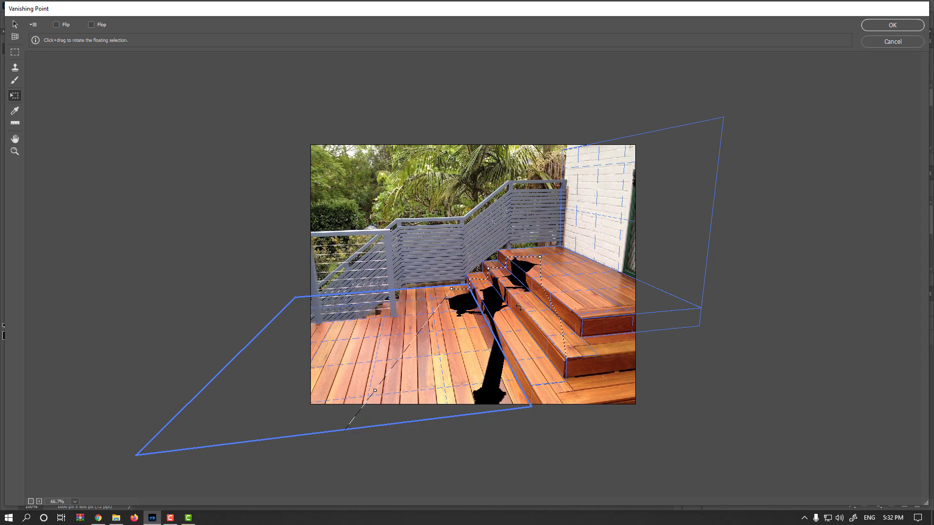
drag(457, 295, 723, 320)
drag(661, 226, 721, 327)
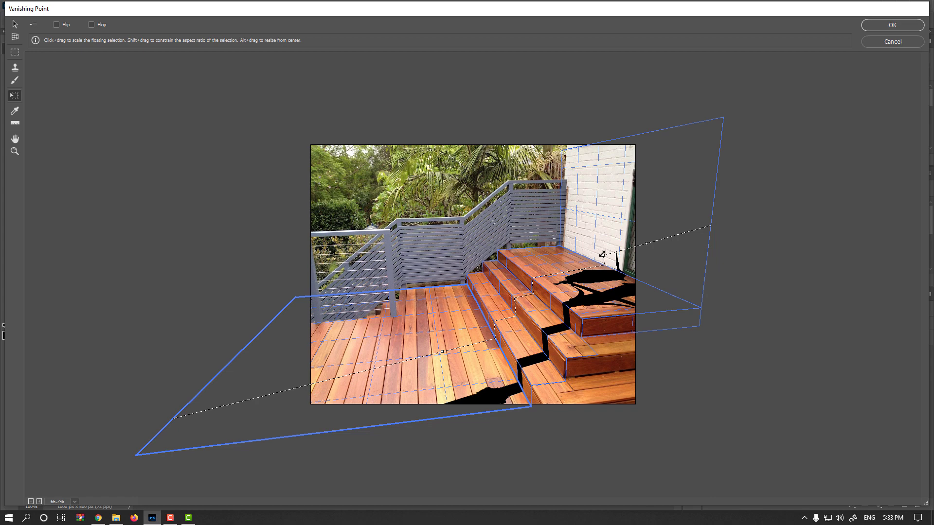
drag(603, 254, 543, 270)
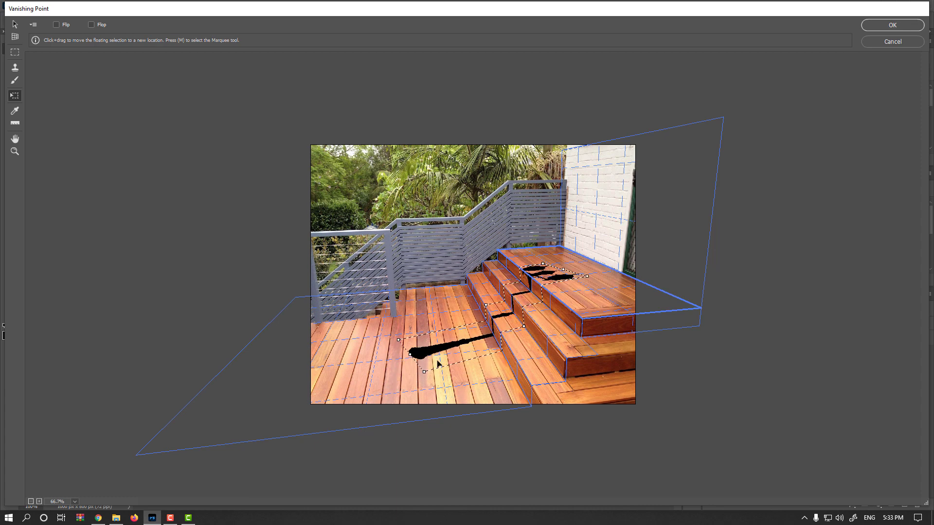
Step: Fine-tune the silhouette's angle, stretch its post past the photo's left edge with the lamps on the landing, and apply the filter
drag(344, 408, 325, 415)
drag(406, 367, 426, 353)
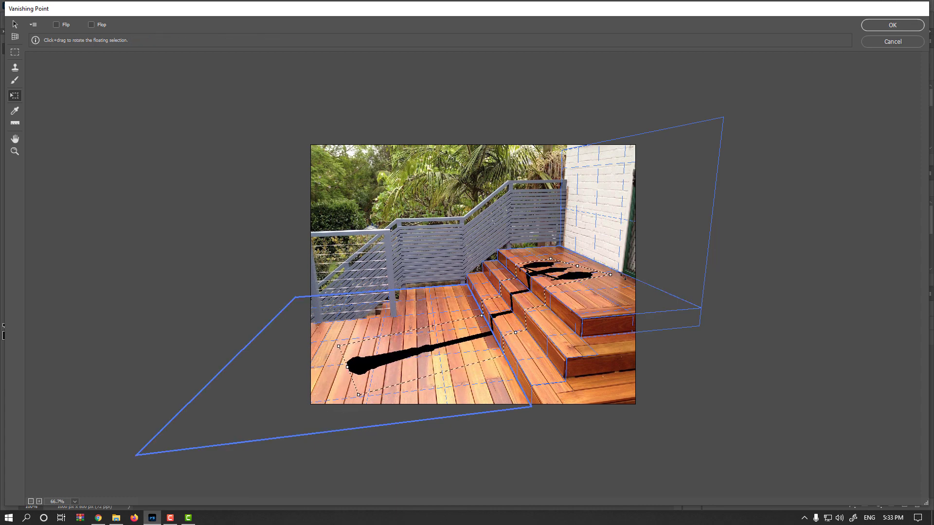
drag(623, 275, 623, 284)
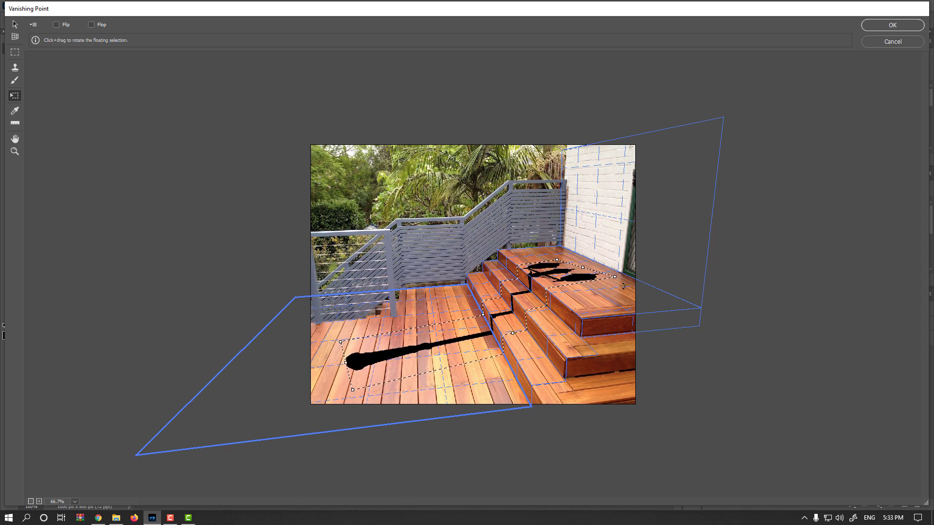
drag(625, 286, 628, 296)
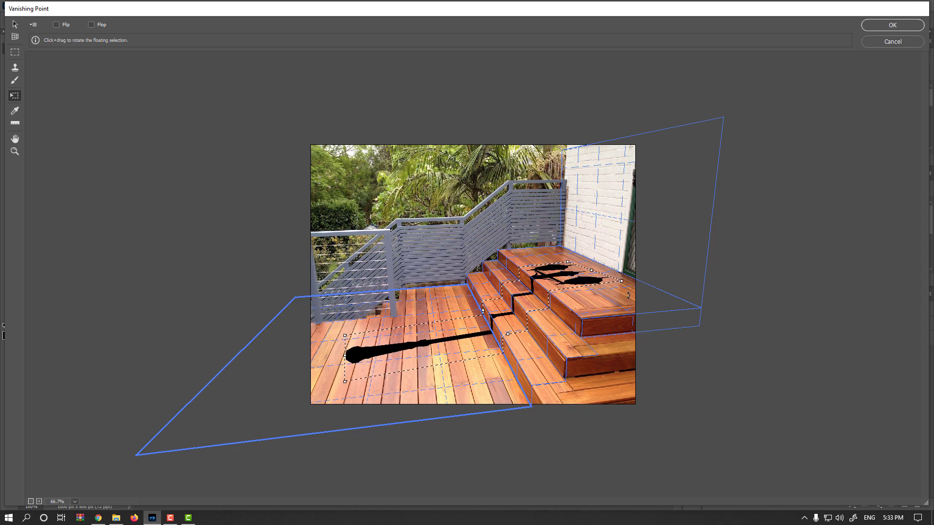
drag(340, 387, 275, 404)
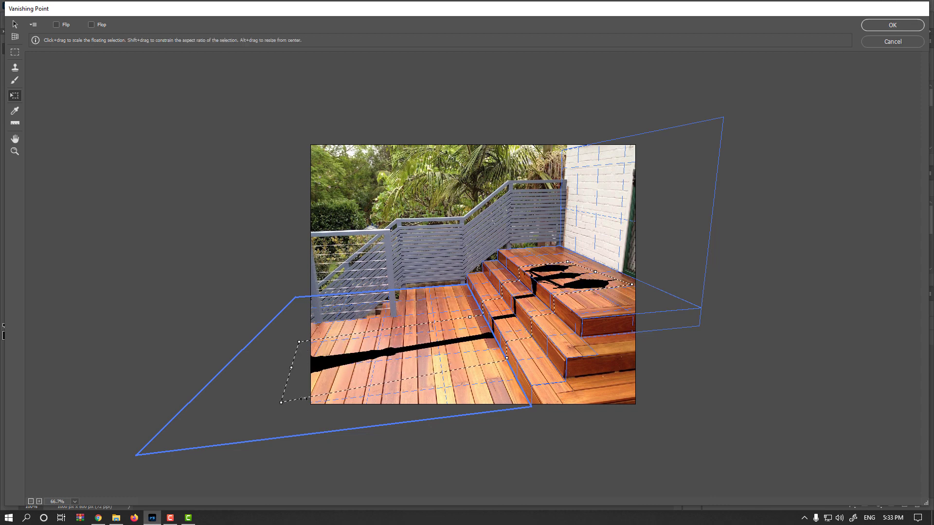
click(880, 27)
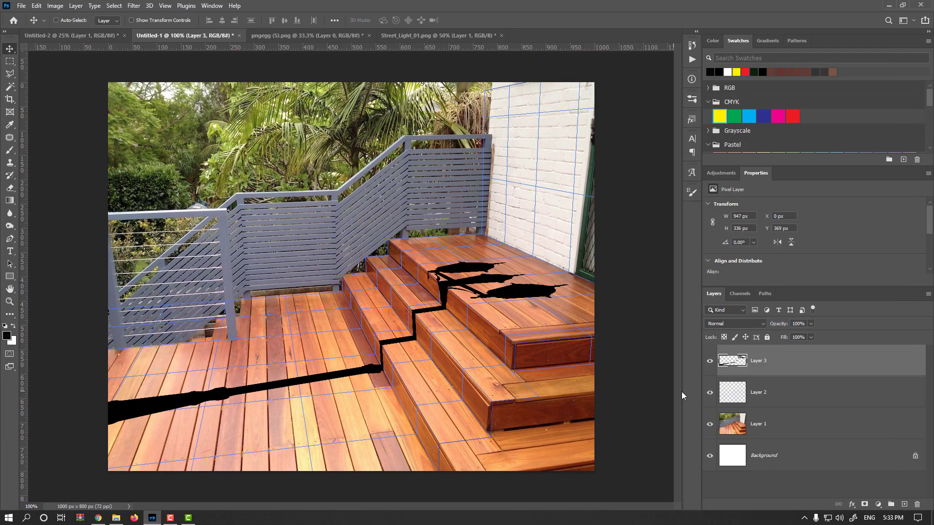
Step: Hide the perspective grid on Layer 2 and apply a 0.8-pixel Gaussian Blur to the street light on Layer 3
click(709, 394)
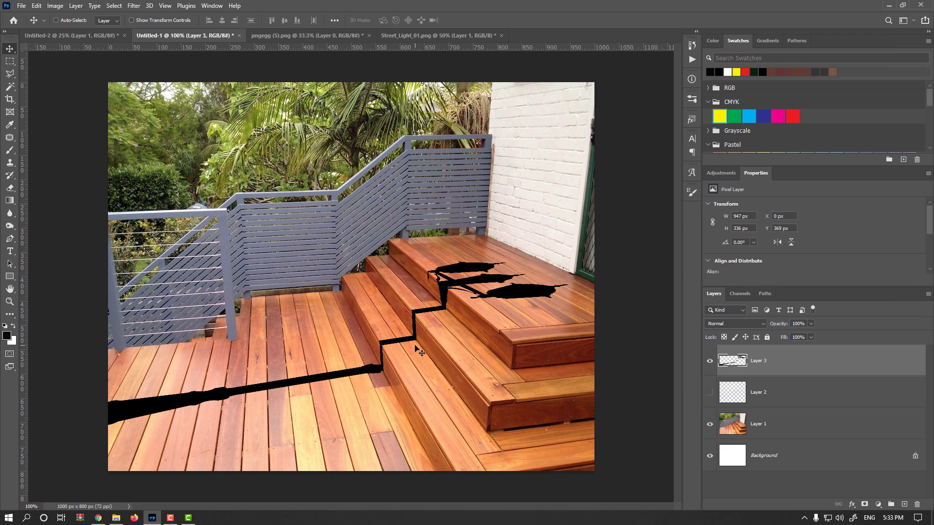
click(134, 6)
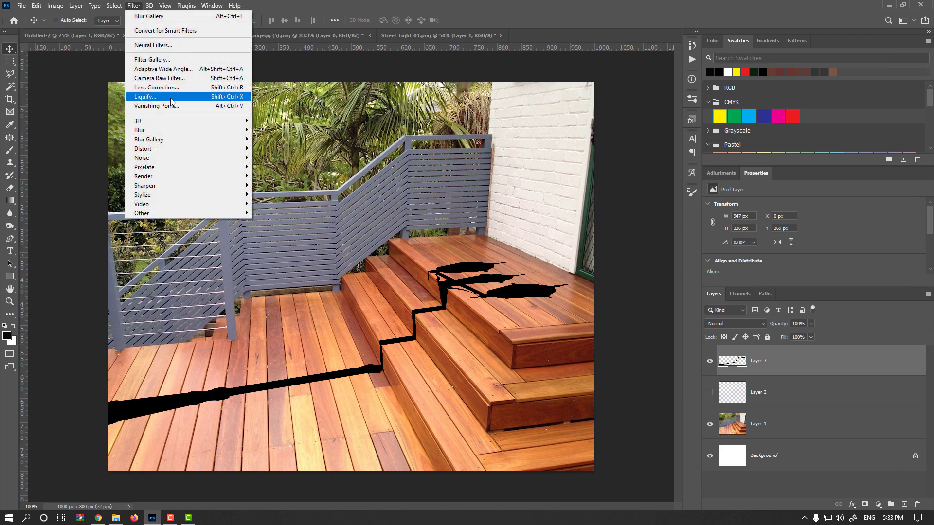
mouse_move(172, 141)
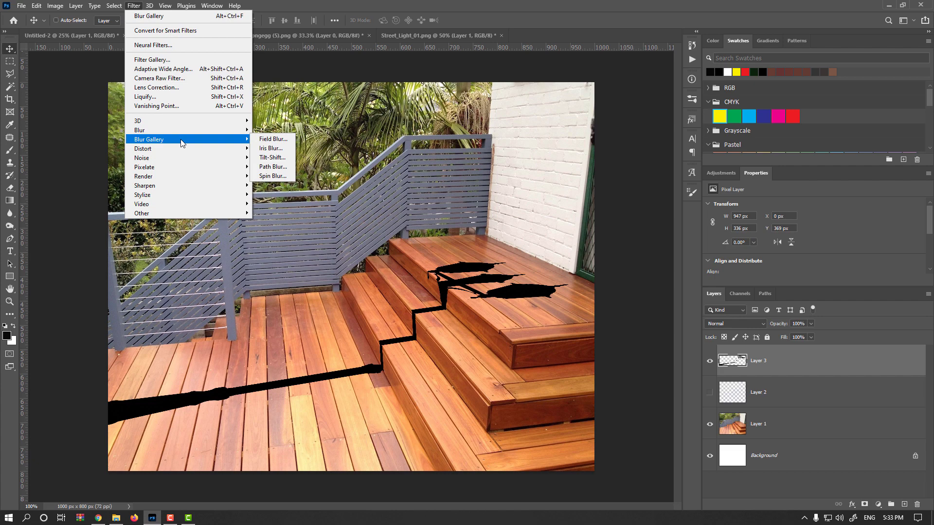
click(273, 167)
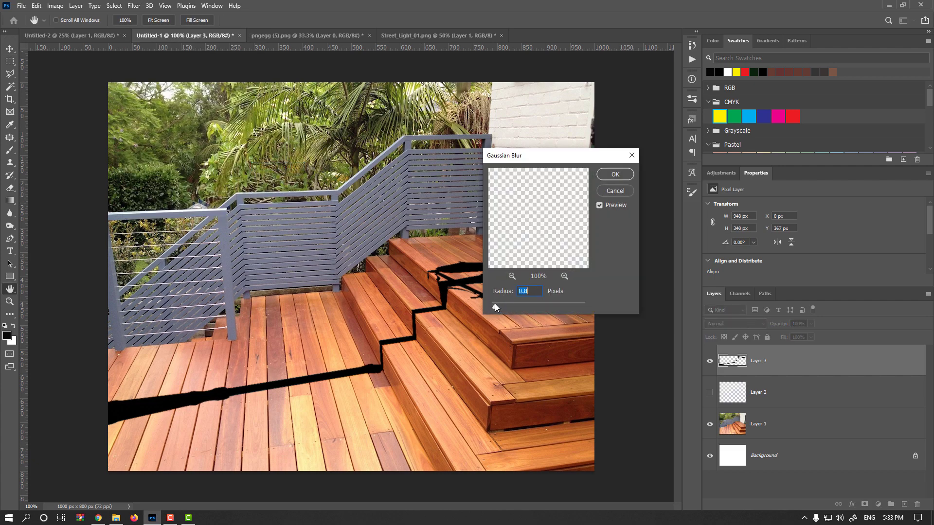
click(614, 174)
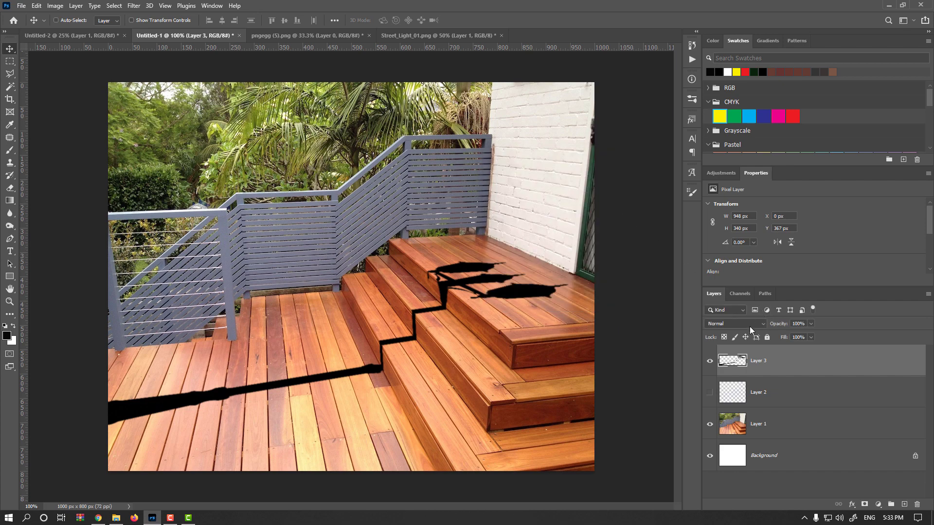
Step: Set the street light layer's blend mode to Multiply and its opacity to 53%
click(734, 323)
click(746, 311)
drag(784, 327, 761, 327)
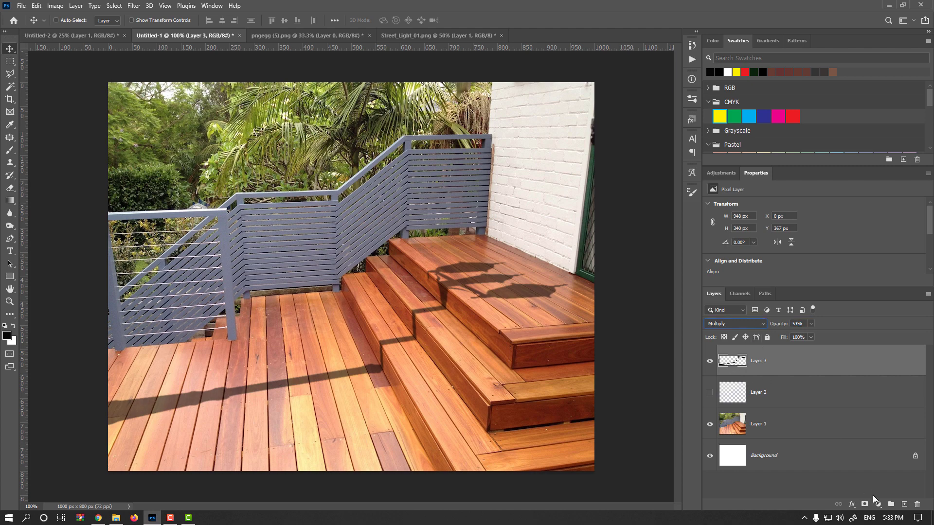
Step: Add an empty layer above the street light shadow and open the Vanishing Point filter on it
click(903, 505)
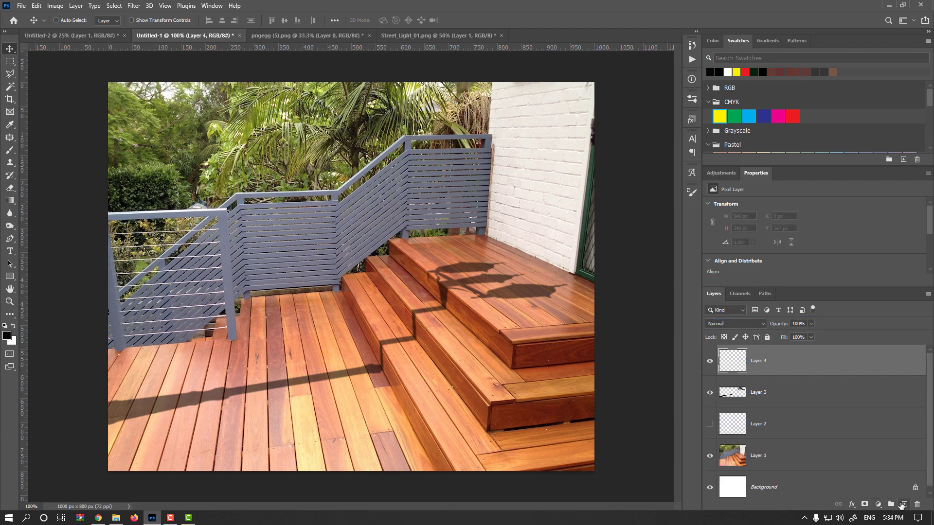
click(135, 6)
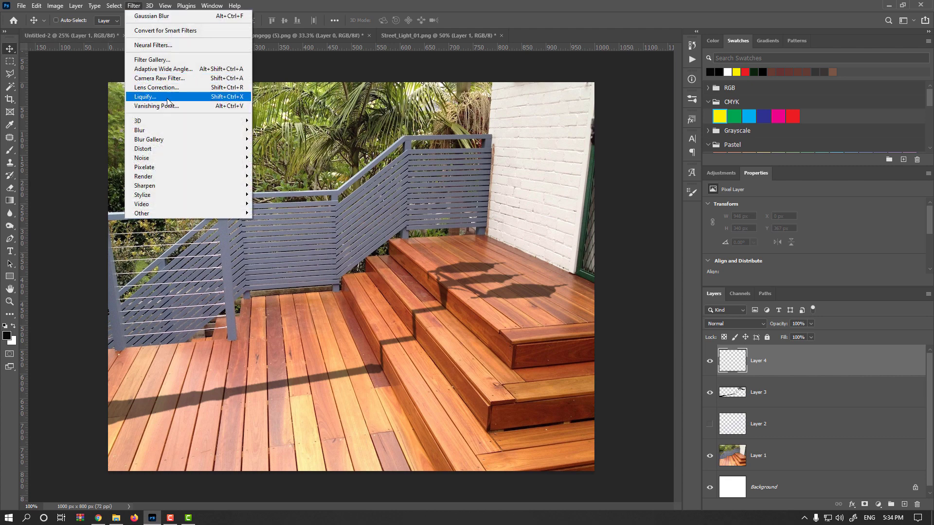
click(156, 106)
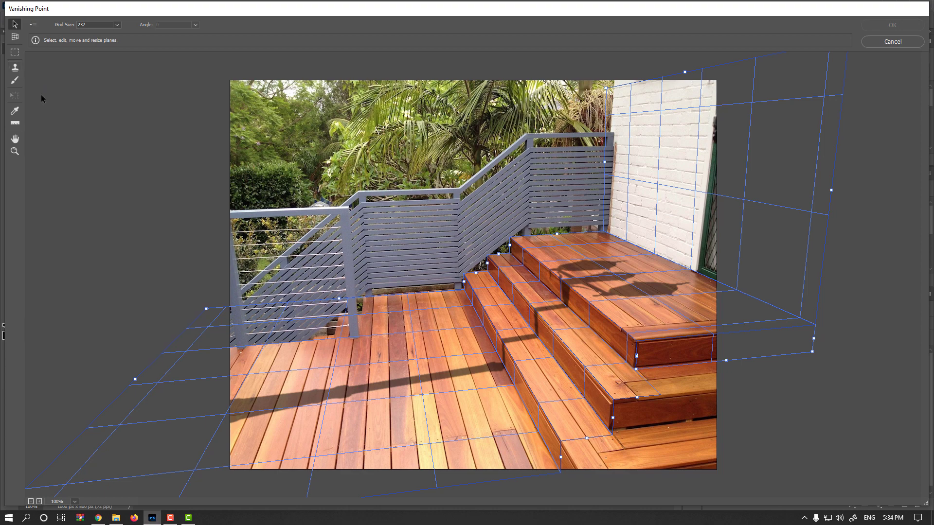
Step: Choose the Vanishing Point Brush tool and set its brush color to blue 0042ff
click(15, 82)
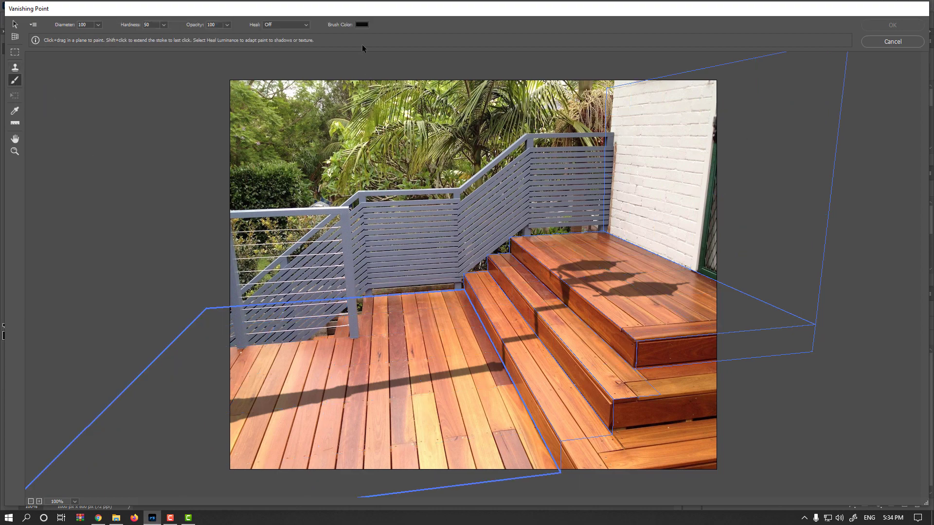
click(362, 24)
drag(696, 219, 707, 187)
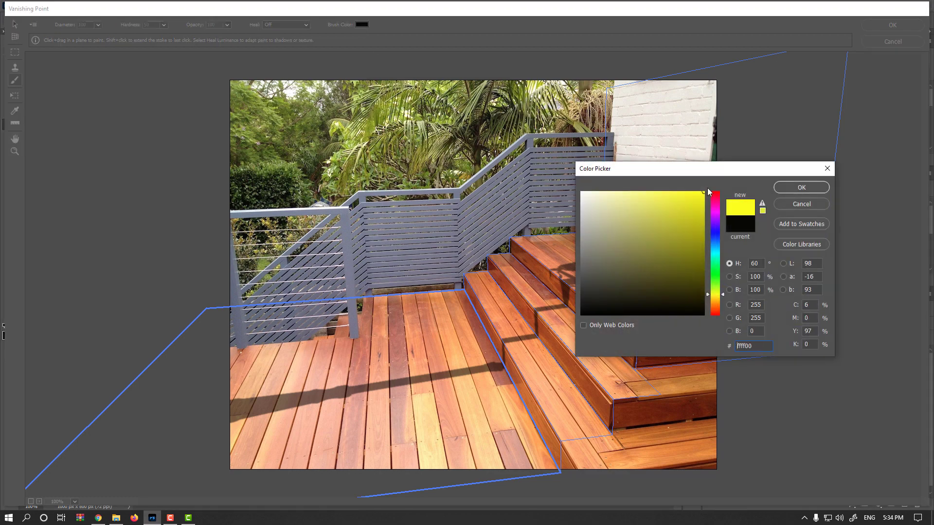
drag(714, 247, 715, 238)
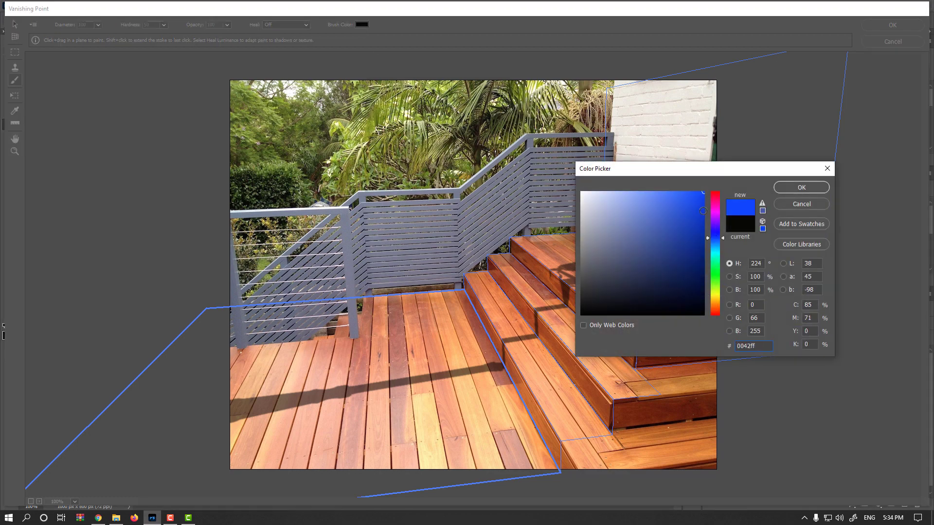
click(800, 188)
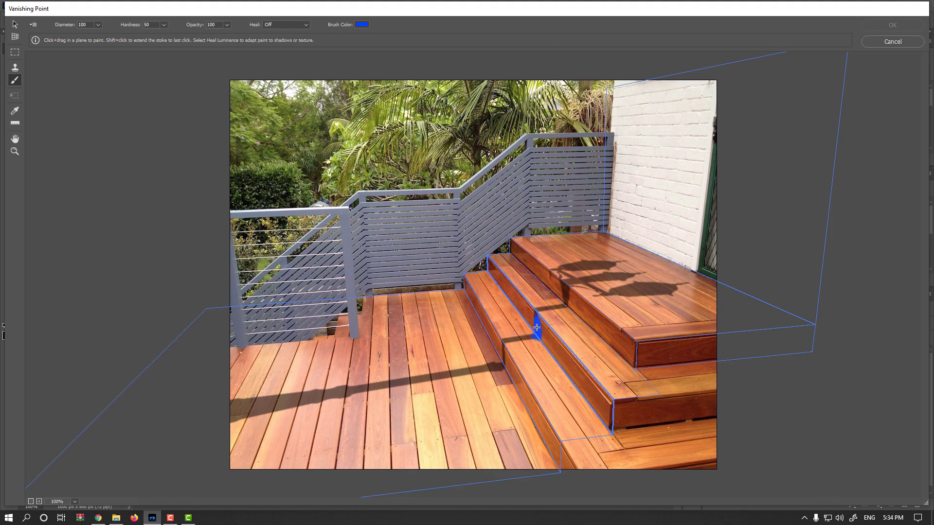
Step: Set the brush diameter to 175 and paint a blue stroke from the white wall down over the landing and steps onto the deck
key(bracketright)
key(bracketright)
key(bracketright)
key(bracketright)
key(bracketright)
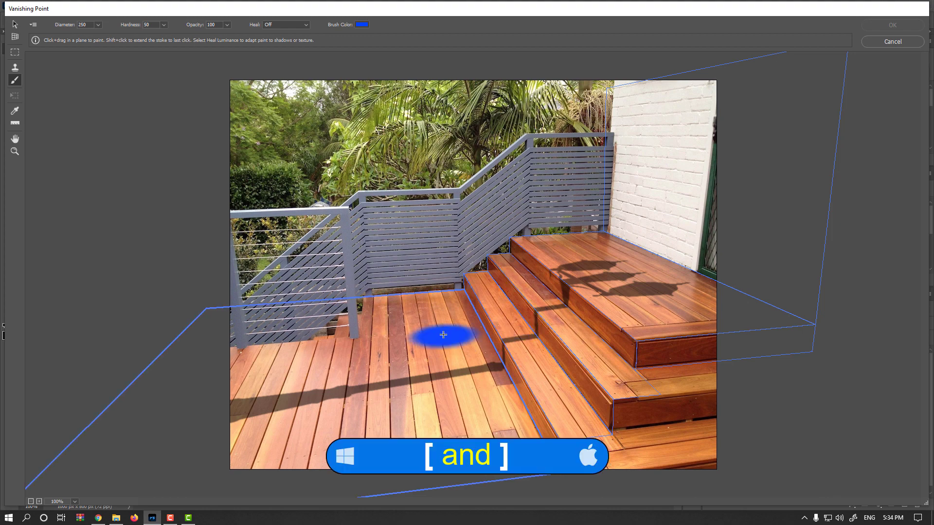
key(bracketright)
key(bracketright)
key(bracketright)
key(bracketright)
key(bracketright)
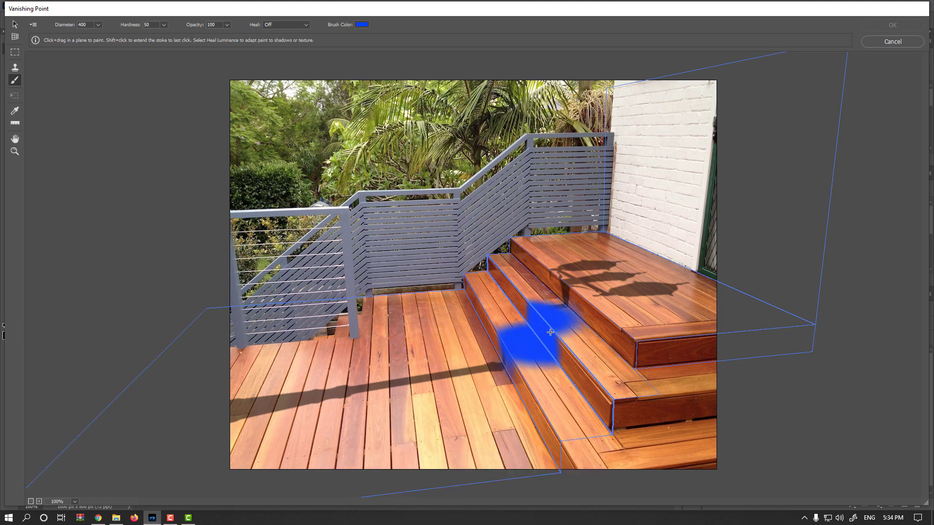
key(bracketleft)
key(bracketleft)
key(bracketleft)
key(bracketleft)
key(bracketleft)
key(bracketleft)
key(bracketleft)
key(bracketleft)
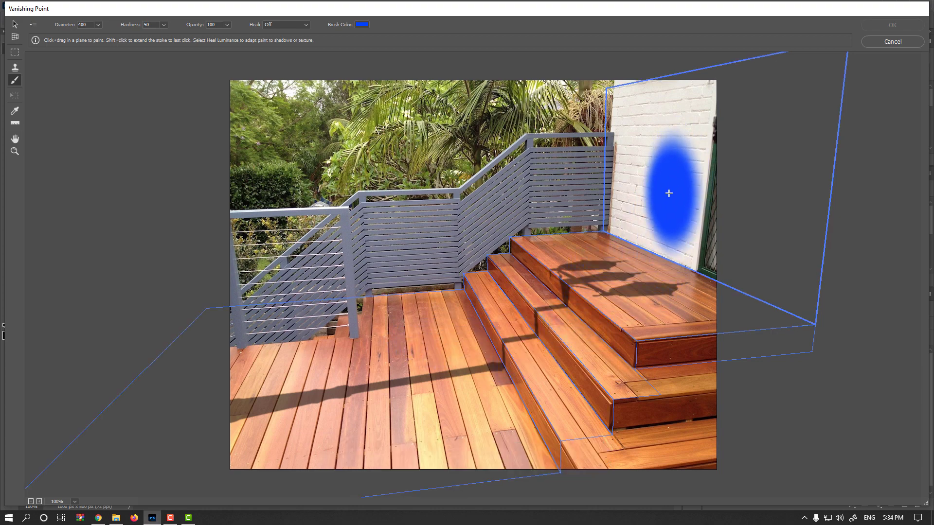
mouse_move(667, 183)
mouse_down()
mouse_move(642, 241)
mouse_move(602, 281)
mouse_move(566, 301)
mouse_move(525, 294)
mouse_move(509, 315)
mouse_move(531, 344)
mouse_move(419, 360)
mouse_move(357, 404)
mouse_up()
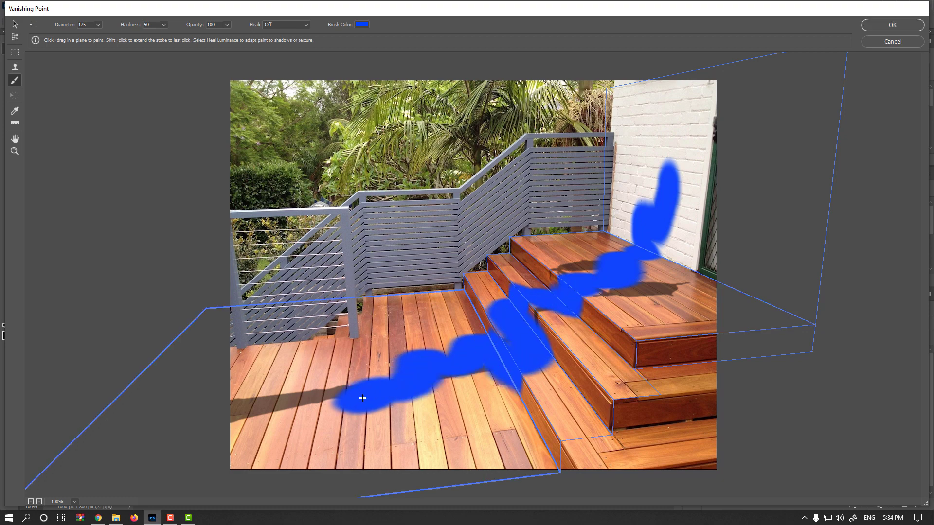
Step: Choose the Stamp tool and sample the deck boards above the blue stroke as the clone source
click(15, 68)
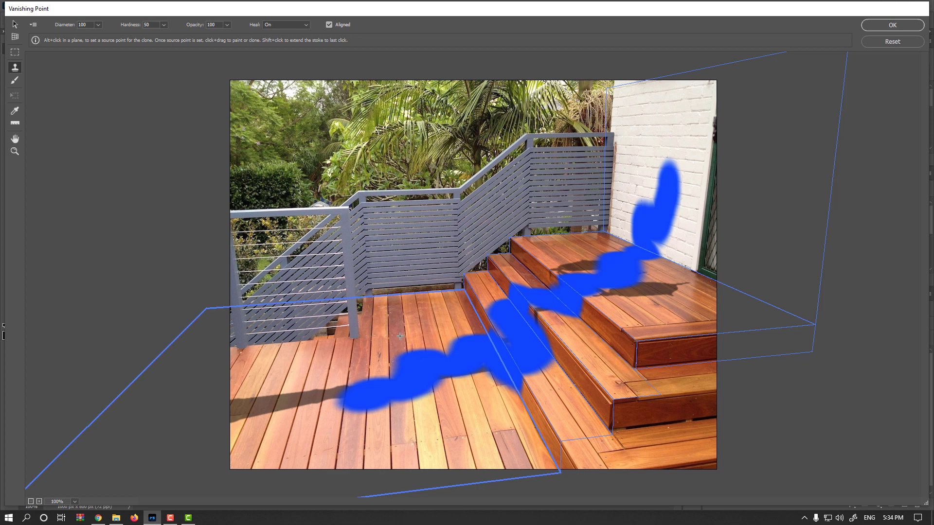
key(alt)
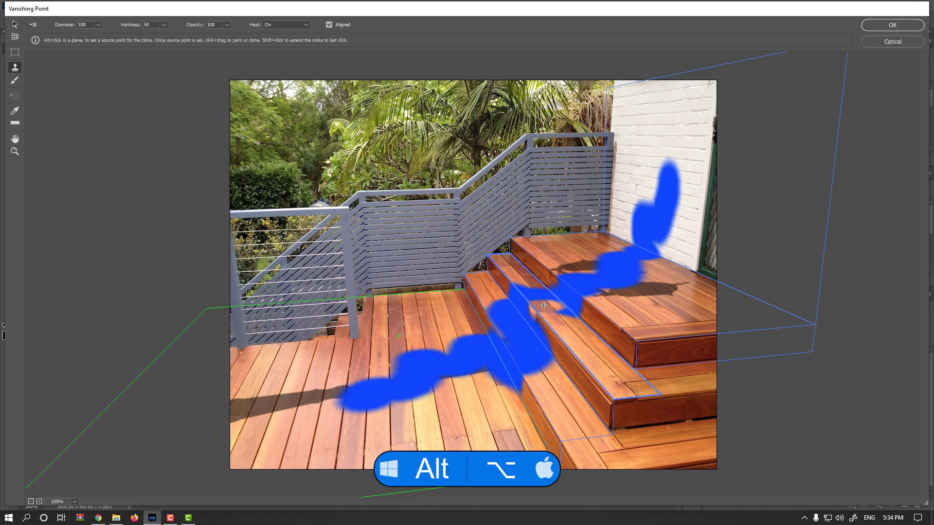
click(374, 343)
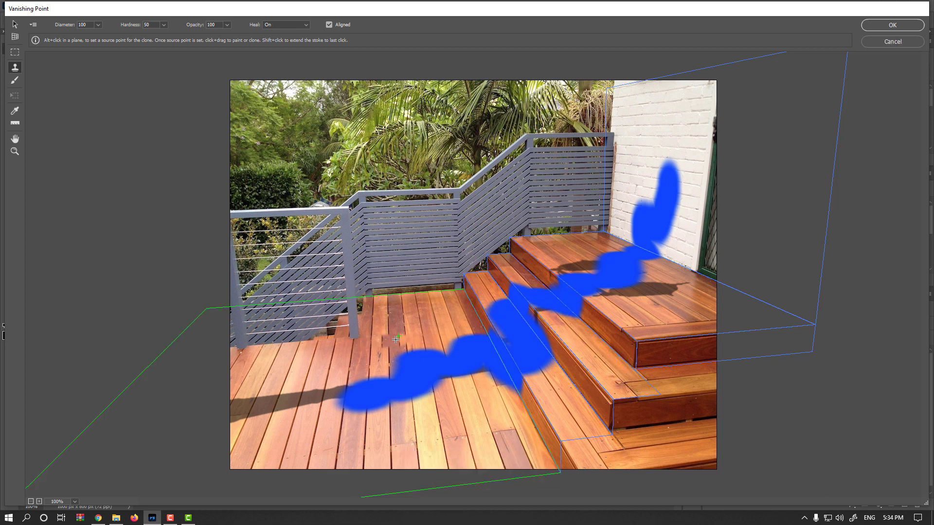
mouse_move(647, 151)
mouse_down()
mouse_move(687, 161)
mouse_move(639, 148)
mouse_move(661, 142)
mouse_move(642, 142)
mouse_up()
Step: Undo the blue brush painting across the wall, steps and deck
key(ctrl+z)
key(ctrl+z)
key(ctrl+z)
key(ctrl+z)
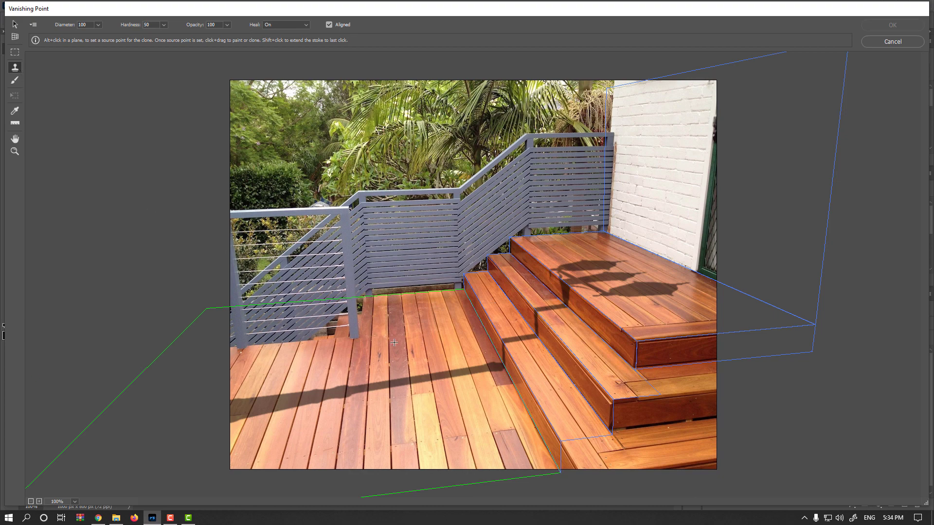
Step: Sample the deck boards above the lamp shadow and clone them over the white brick wall with Heal set to On
key(alt)
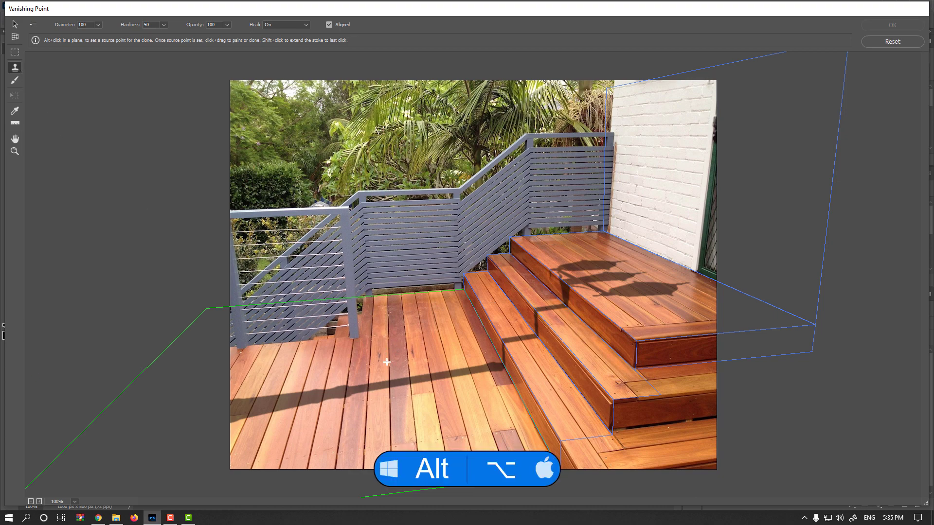
alt+click(386, 361)
click(654, 196)
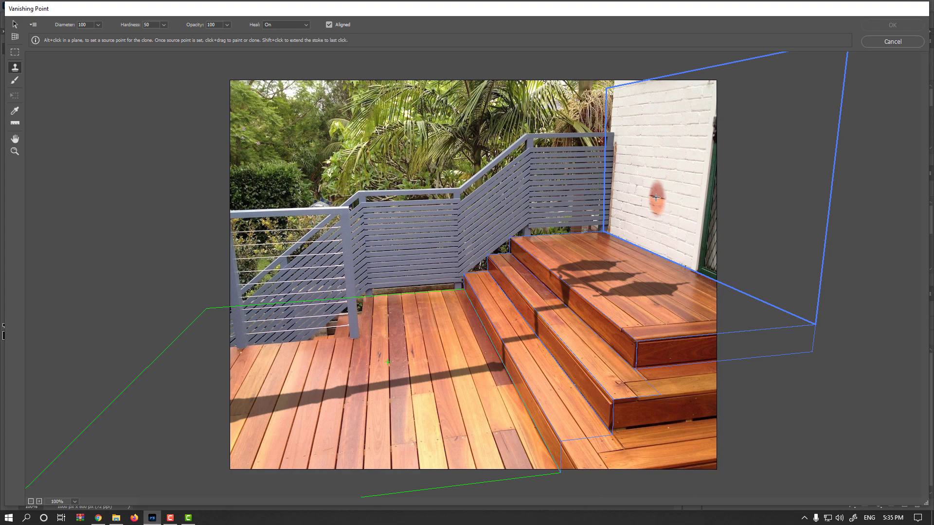
mouse_move(647, 195)
mouse_down()
mouse_move(621, 187)
mouse_move(686, 217)
mouse_move(649, 221)
mouse_move(626, 212)
mouse_move(645, 223)
mouse_move(652, 254)
mouse_move(612, 217)
mouse_move(692, 263)
mouse_move(685, 197)
mouse_move(627, 175)
mouse_move(670, 185)
mouse_move(664, 163)
mouse_move(702, 180)
mouse_move(620, 157)
mouse_move(686, 153)
mouse_move(620, 131)
mouse_move(698, 124)
mouse_move(710, 104)
mouse_move(690, 89)
mouse_move(627, 93)
mouse_move(613, 114)
mouse_move(702, 112)
mouse_up()
mouse_move(636, 236)
mouse_down()
mouse_move(696, 265)
mouse_move(712, 262)
mouse_move(712, 186)
mouse_up()
drag(637, 83, 617, 99)
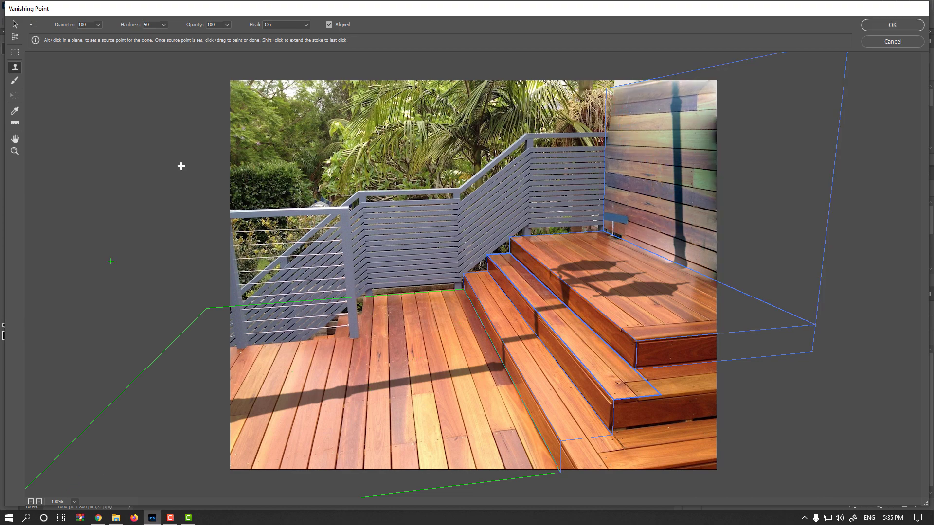
Step: Delete all the perspective planes from the photo and apply the Vanishing Point result
click(15, 24)
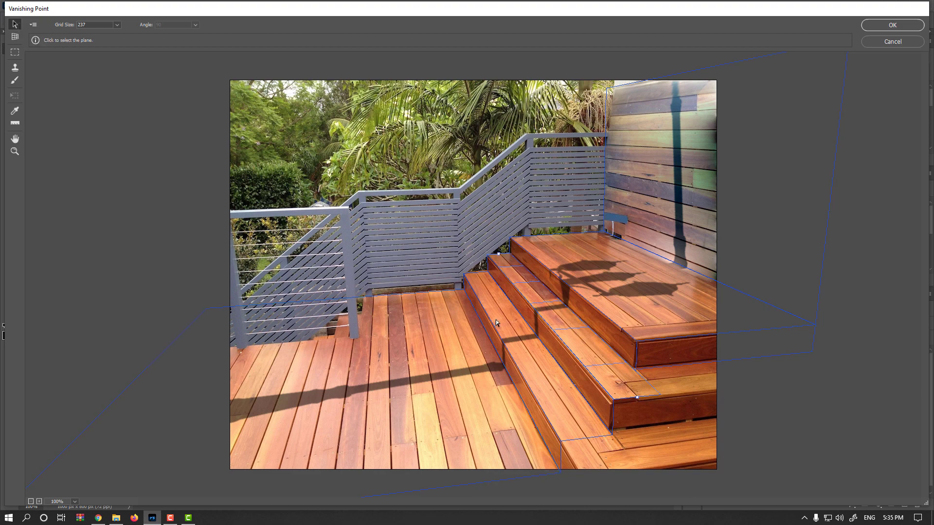
click(597, 290)
key(BackSpace)
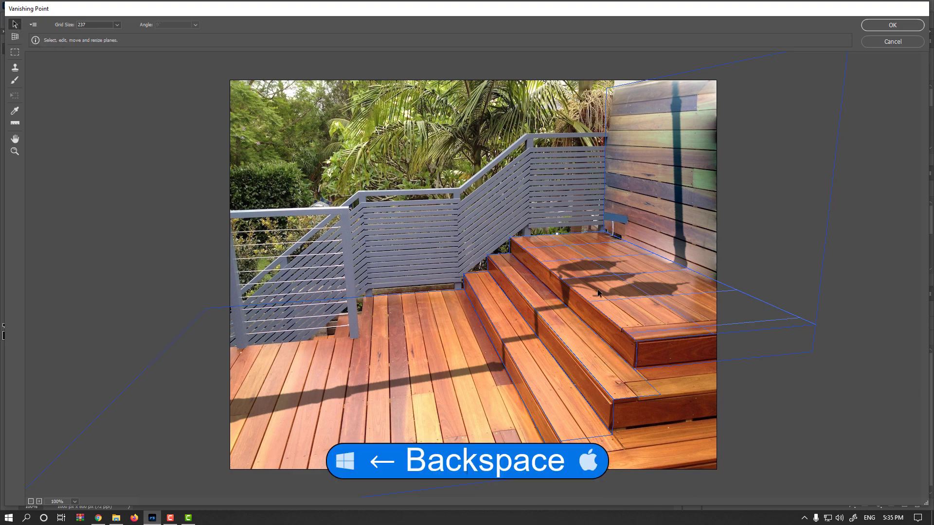
key(BackSpace)
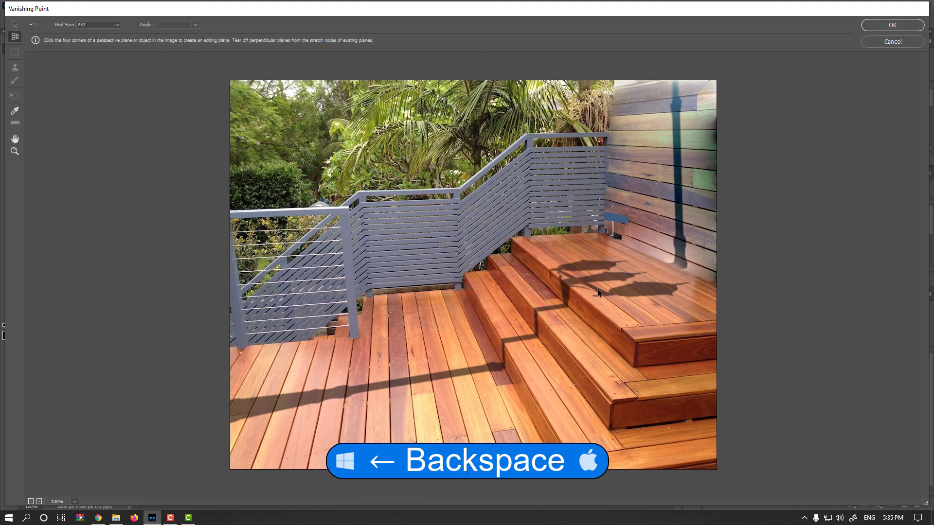
click(893, 26)
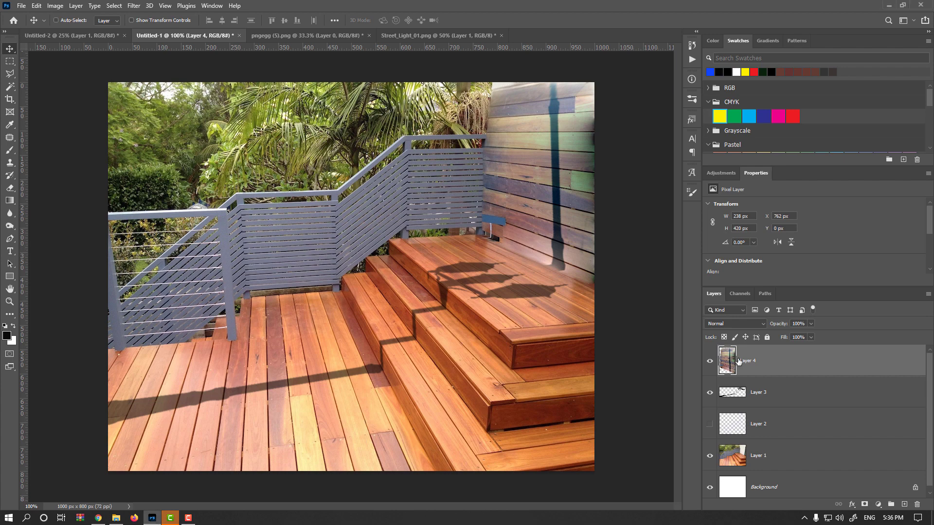
Step: Remove the healed wall layer and the street light shadow layer, leaving a blank layer selected above the deck photo
key(Delete)
key(Delete)
key(ctrl+z)
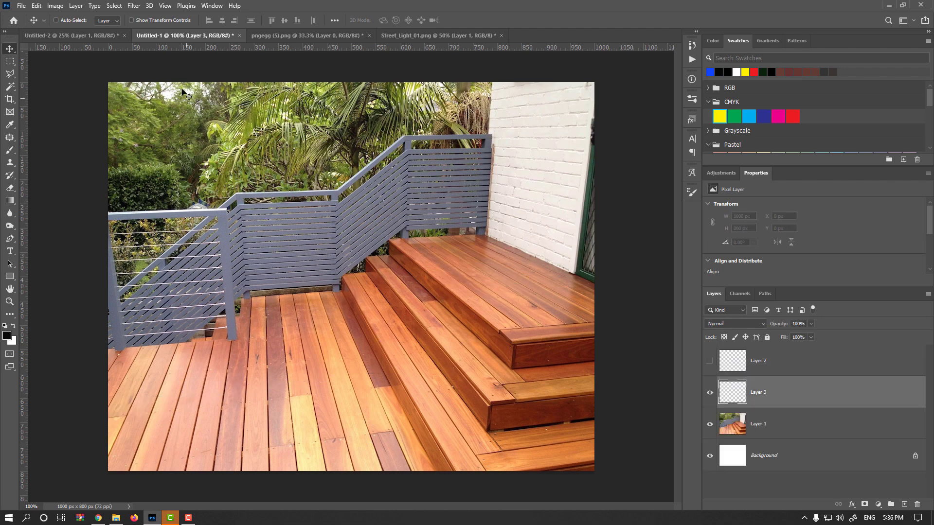
Step: Reopen the Vanishing Point filter and define a four-corner perspective plane on the deck boards beside the lowest step
click(133, 6)
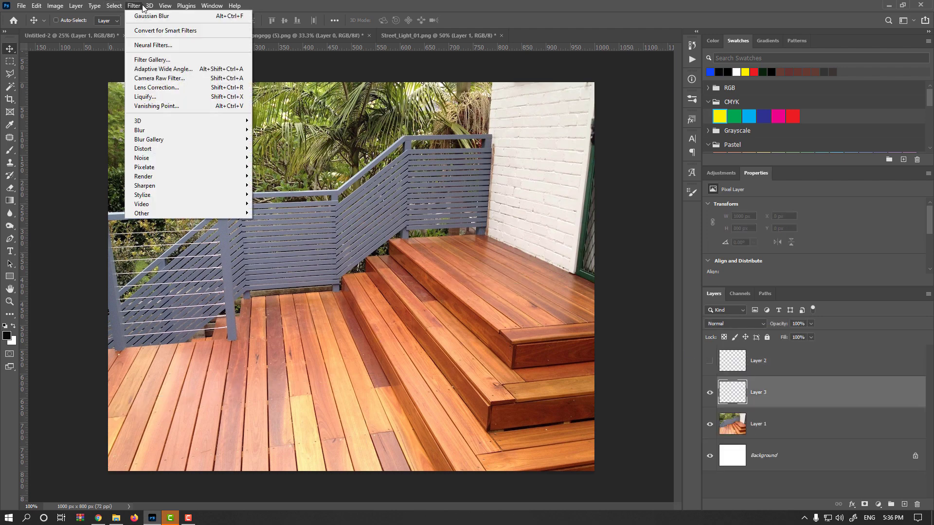
click(184, 107)
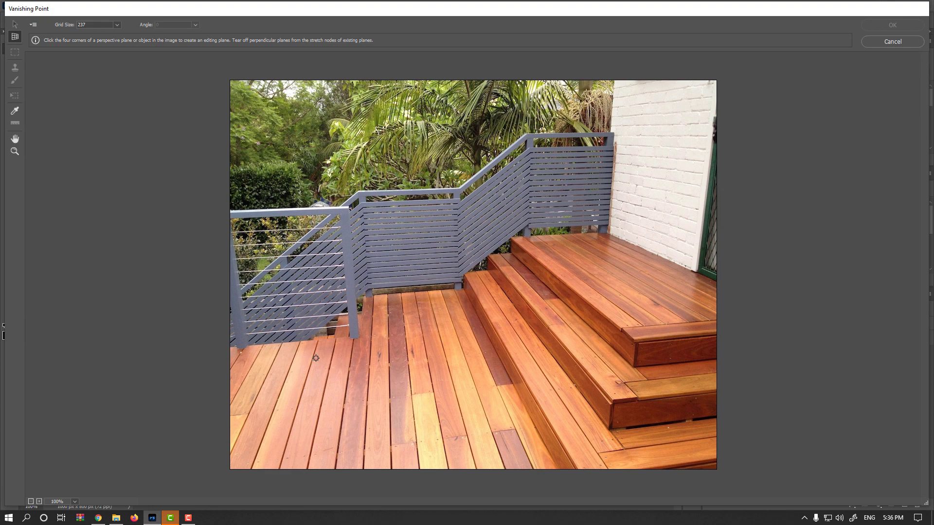
click(462, 291)
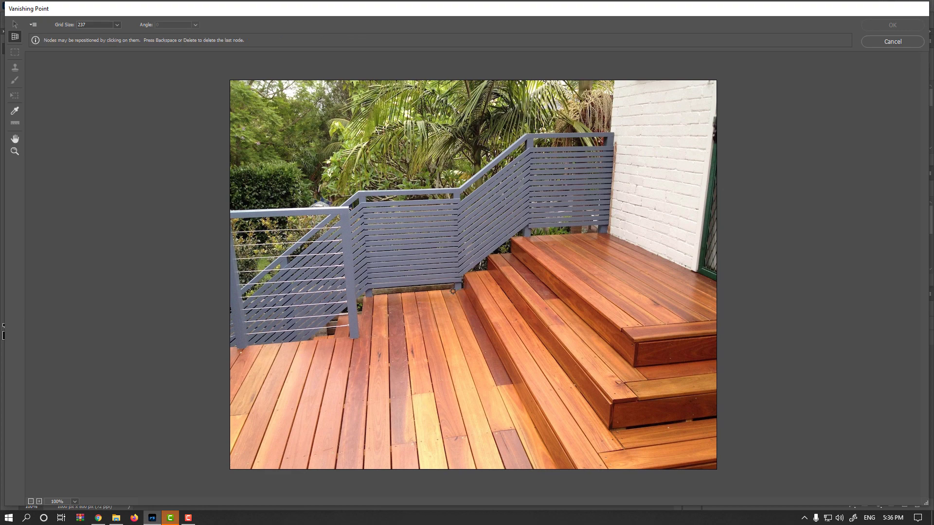
click(363, 469)
click(546, 450)
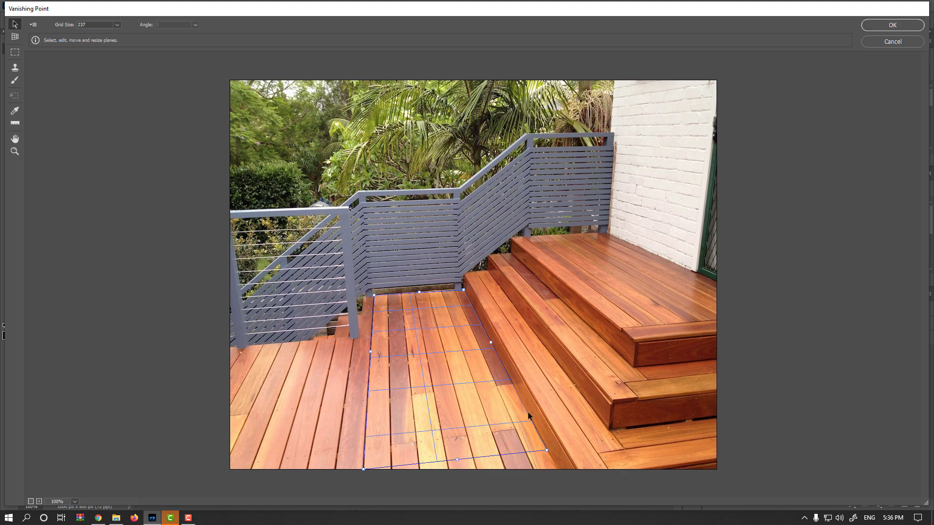
Step: Tear off connected perpendicular planes from the deck up to the white wall, and widen the deck plane beyond the photo's left edge
key(ctrl)
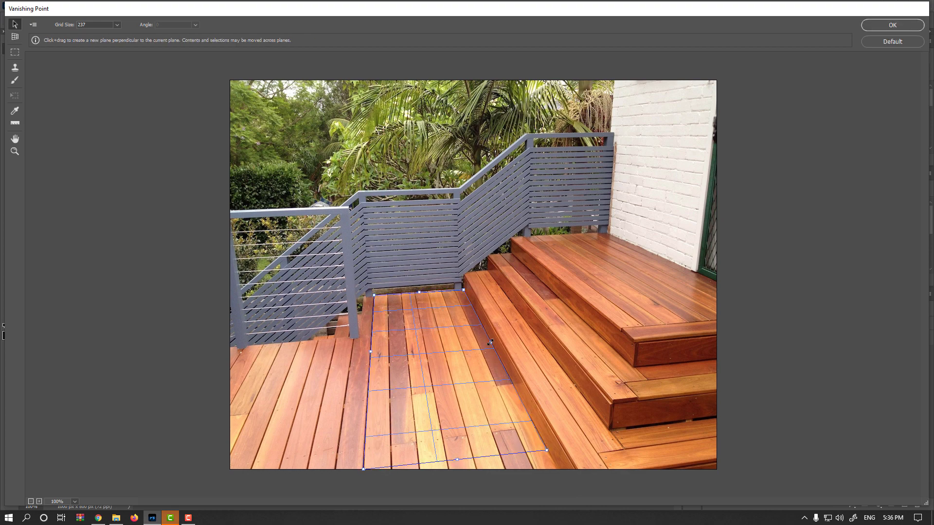
drag(490, 342, 706, 54)
key(ctrl)
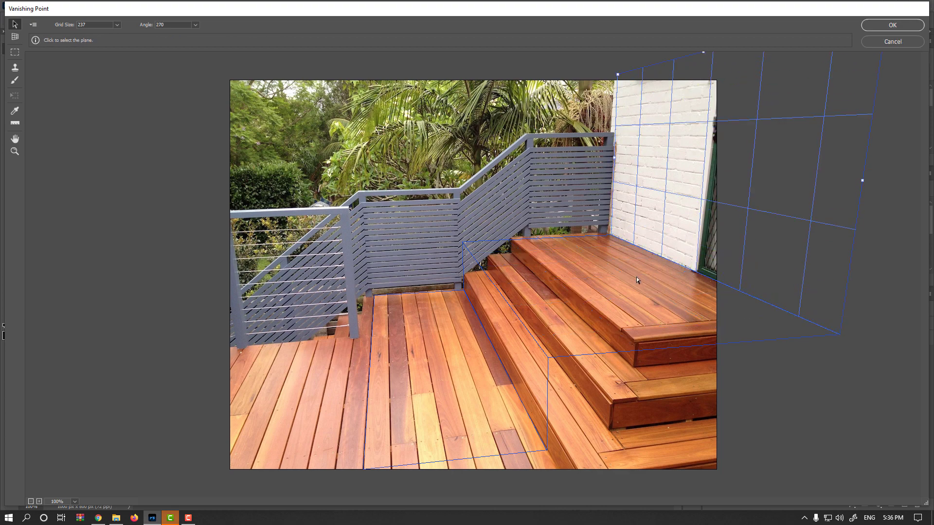
click(382, 375)
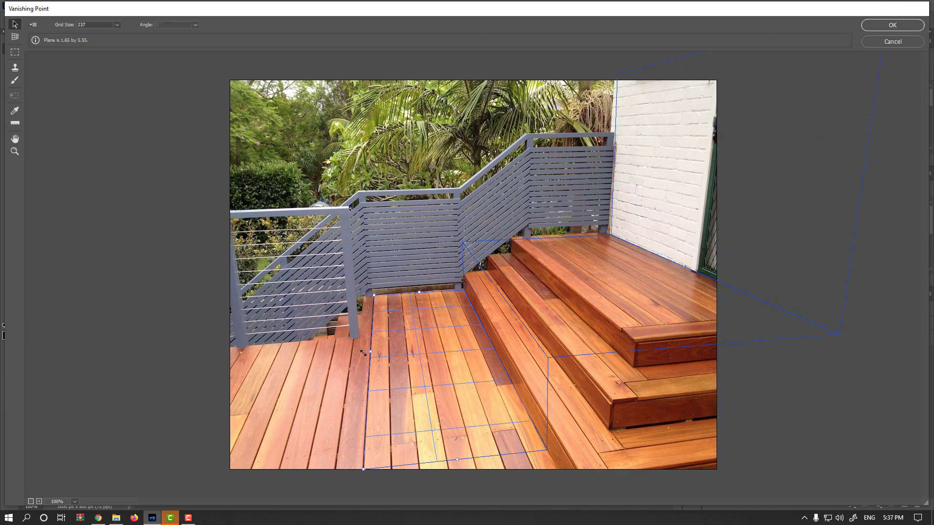
drag(368, 379, 226, 362)
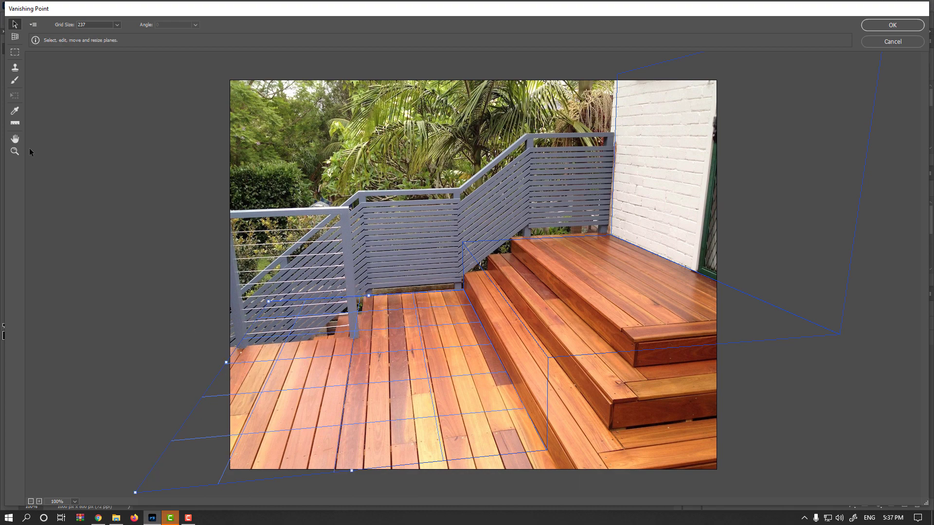
Step: Set the Stamp tool's Heal option to Off and sample the middle deck boards as the clone source
click(15, 71)
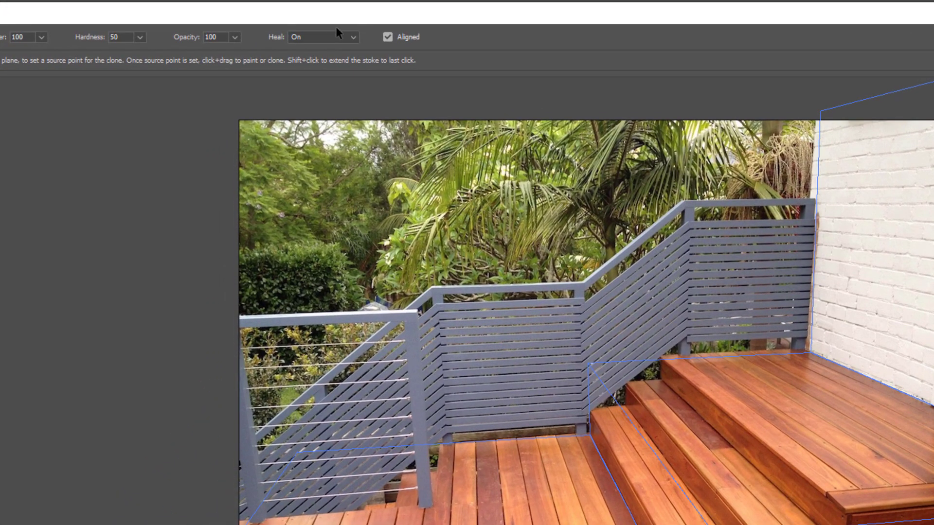
click(331, 37)
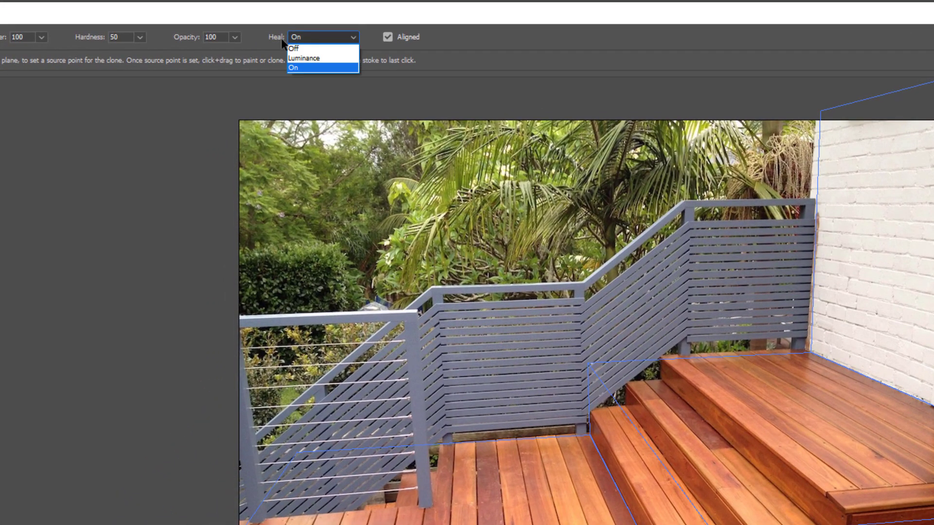
click(314, 50)
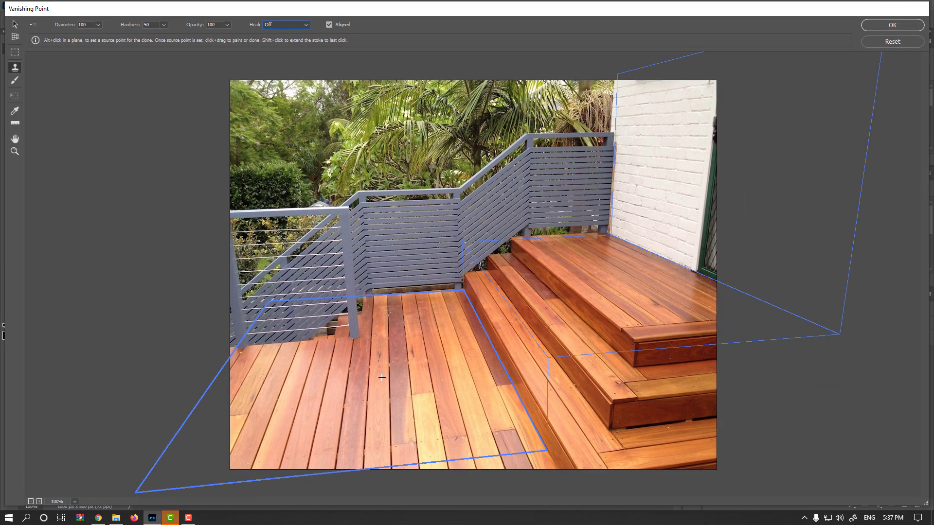
key(alt)
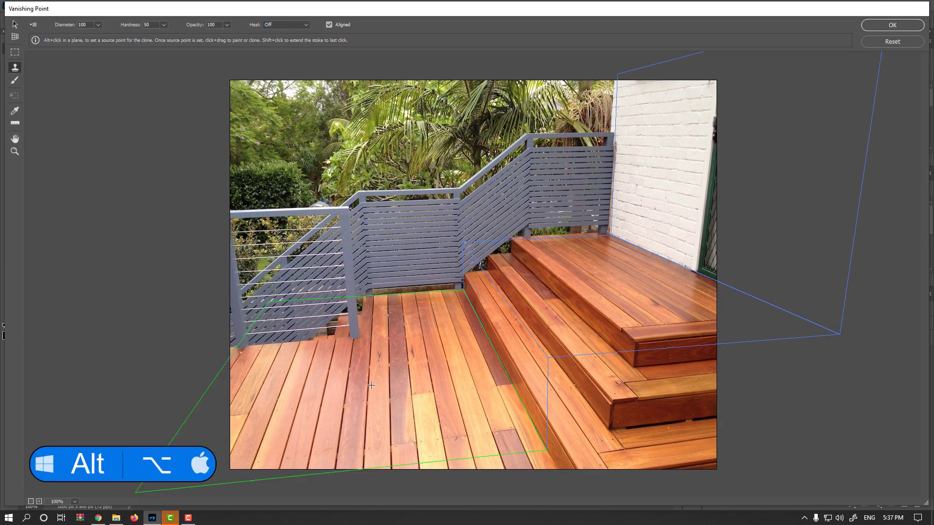
alt+click(371, 385)
Step: Enlarge the stamp diameter to 200, clone the deck boards over the whole white wall up to the door, and apply the filter
key(bracketright)
key(bracketright)
key(bracketright)
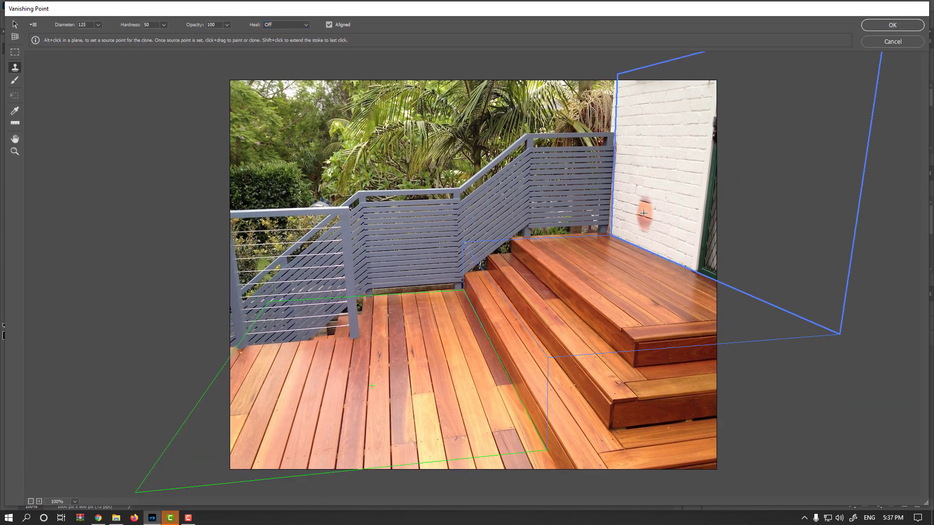
key(bracketright)
mouse_move(632, 209)
mouse_down()
mouse_move(707, 249)
mouse_move(700, 195)
mouse_move(627, 191)
mouse_move(617, 180)
mouse_move(671, 169)
mouse_move(689, 182)
mouse_move(703, 153)
mouse_move(705, 103)
mouse_move(625, 92)
mouse_move(610, 141)
mouse_move(696, 131)
mouse_move(710, 110)
mouse_up()
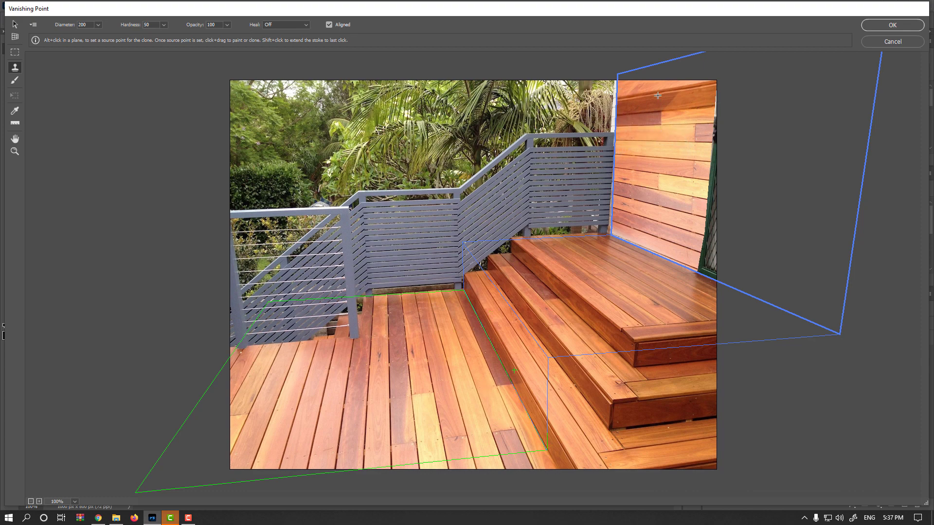
mouse_move(617, 204)
mouse_down()
mouse_move(612, 228)
mouse_move(699, 253)
mouse_up()
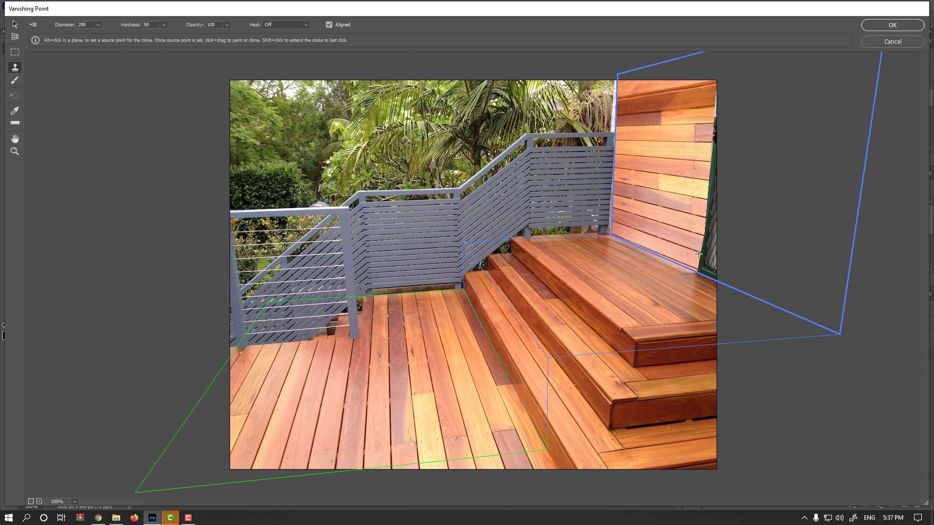
click(892, 25)
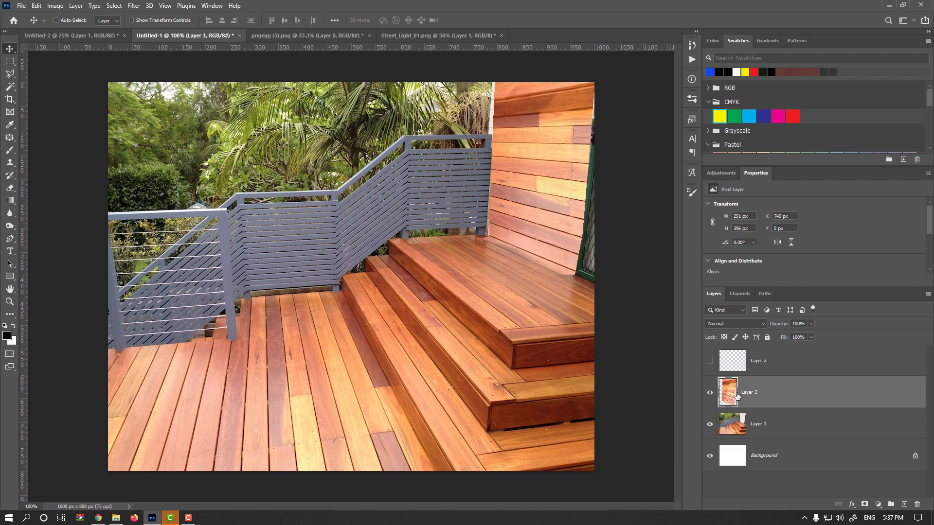
Step: Outline the cloned spill below the wall's base with the Polygonal Lasso, delete it from Layer 3 and deselect
key(l)
click(576, 274)
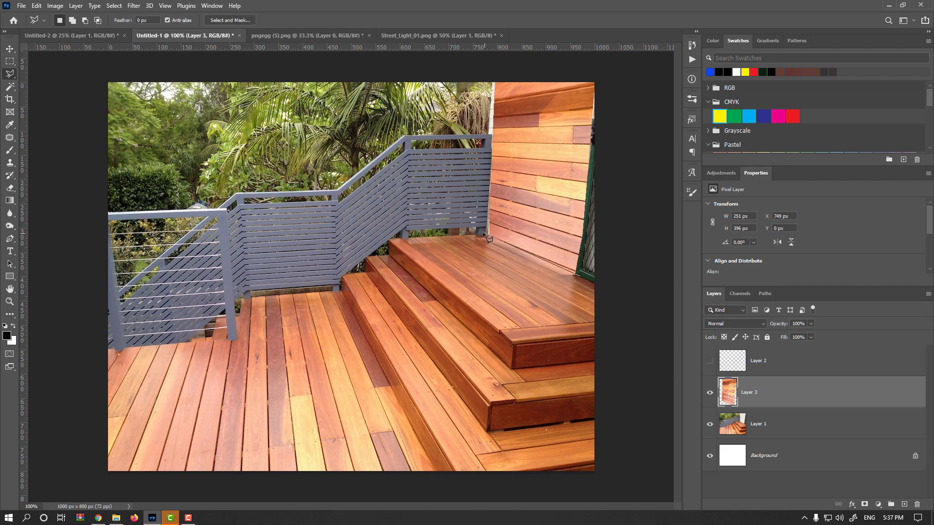
click(482, 232)
click(440, 239)
click(484, 311)
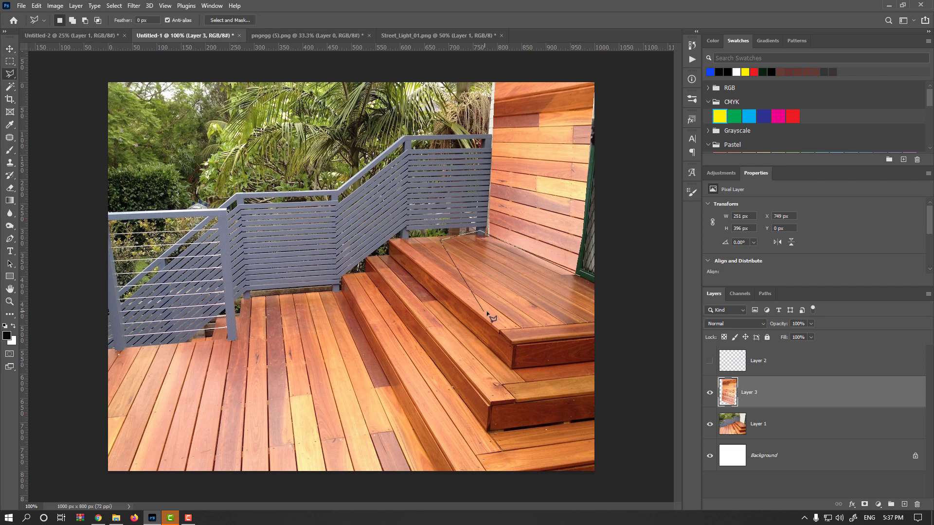
double_click(584, 313)
key(ctrl+d)
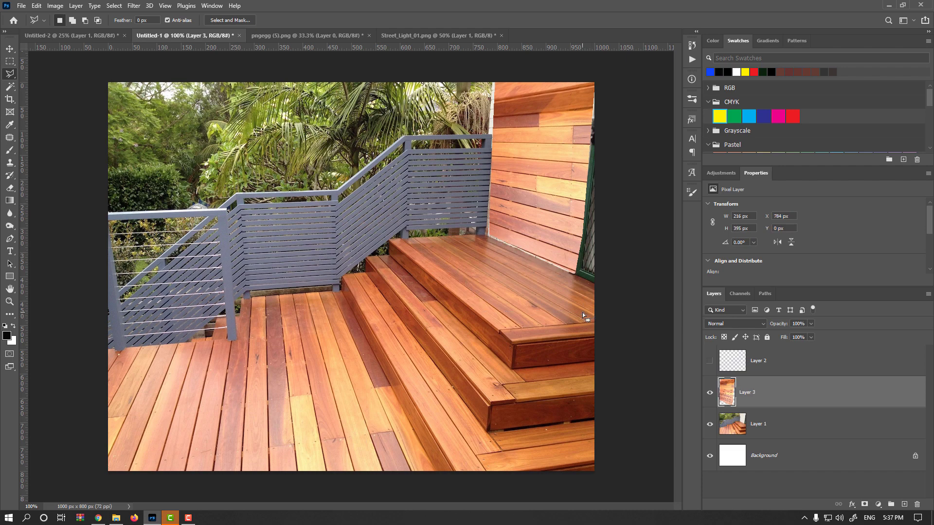